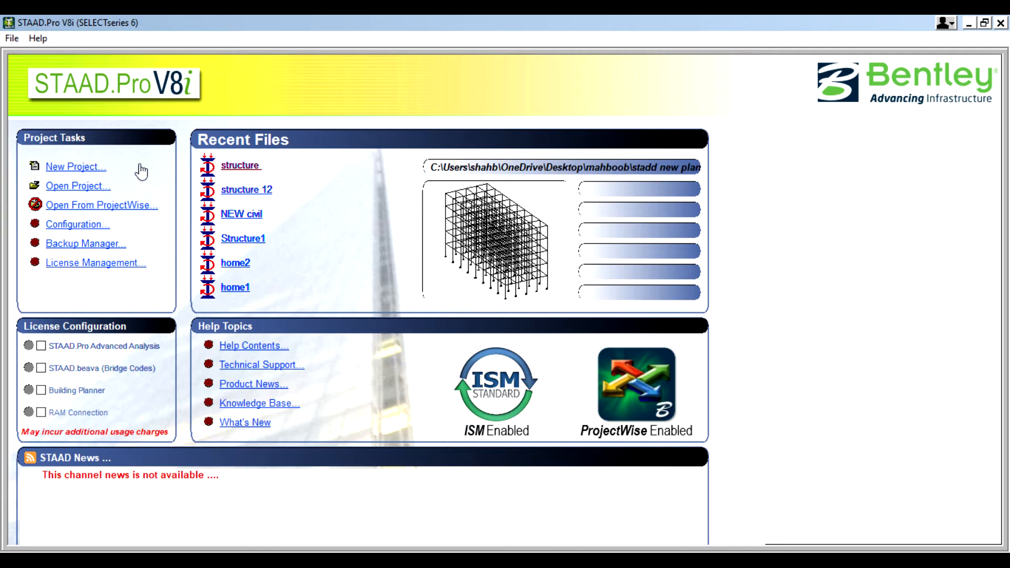
# - Start a new model named "new house" with Meter length units and KiloNewton force units
pyautogui.click(85, 168)
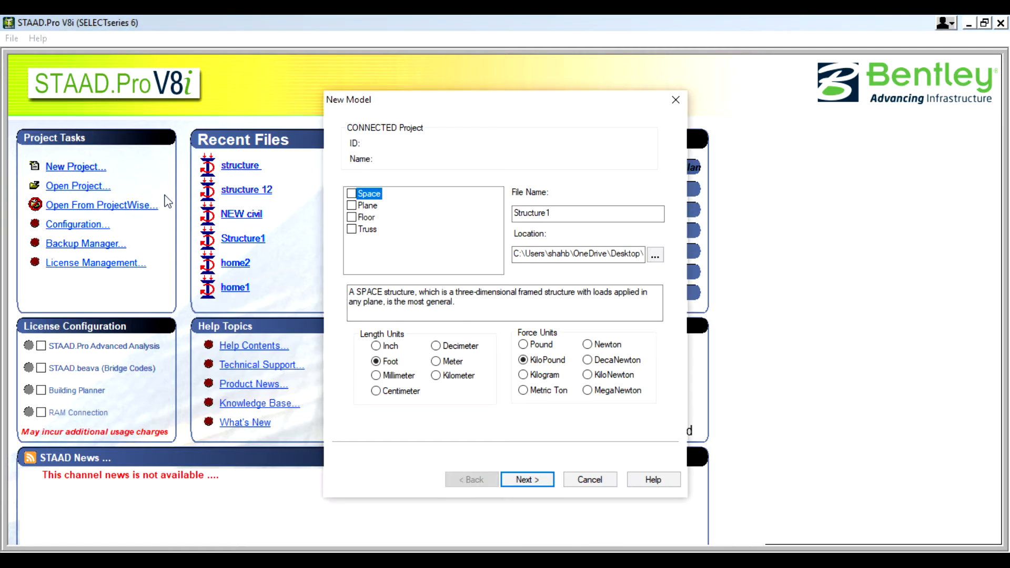
pyautogui.doubleClick(557, 211)
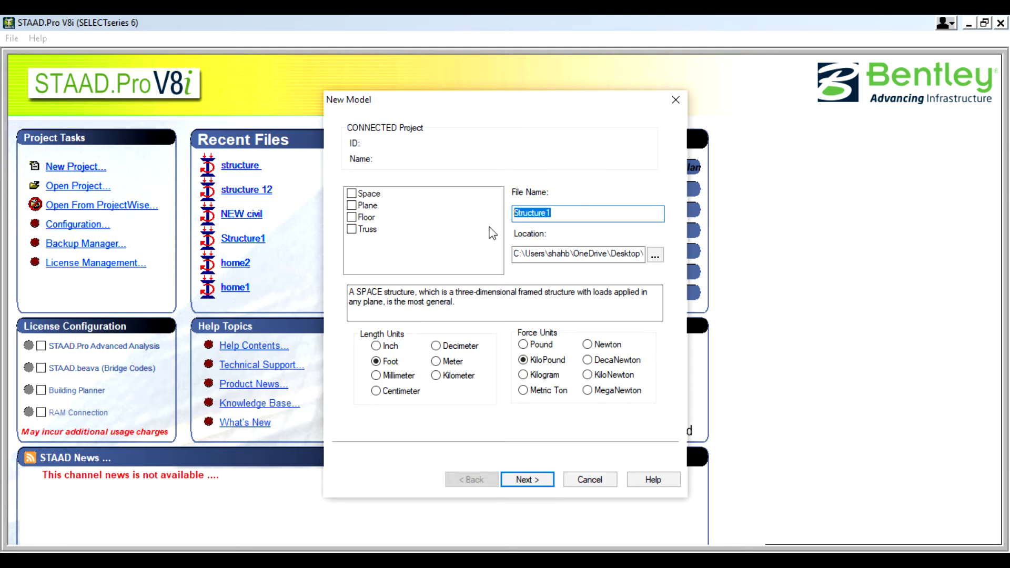
pyautogui.write('new house')
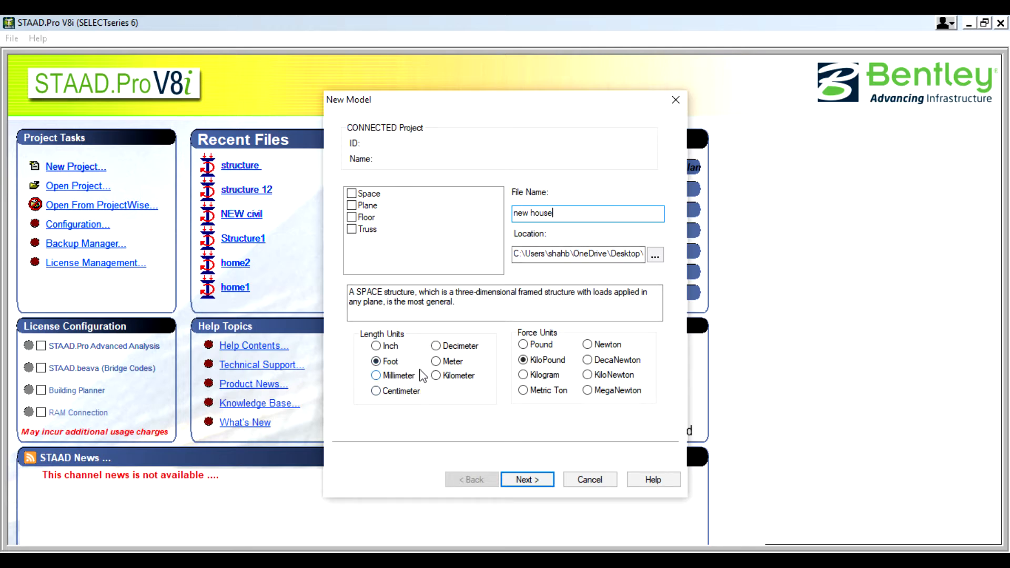
pyautogui.click(398, 375)
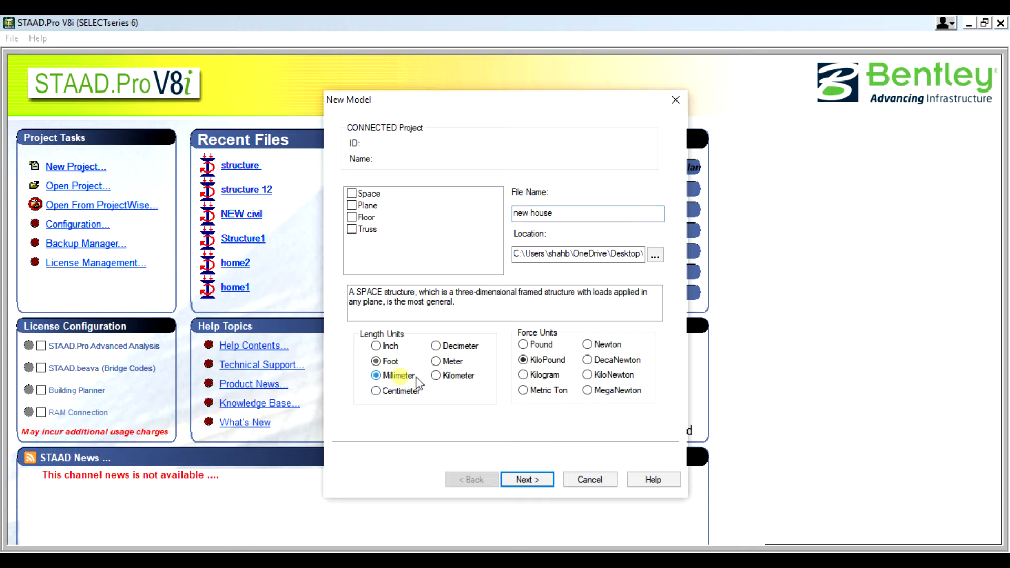
pyautogui.click(593, 377)
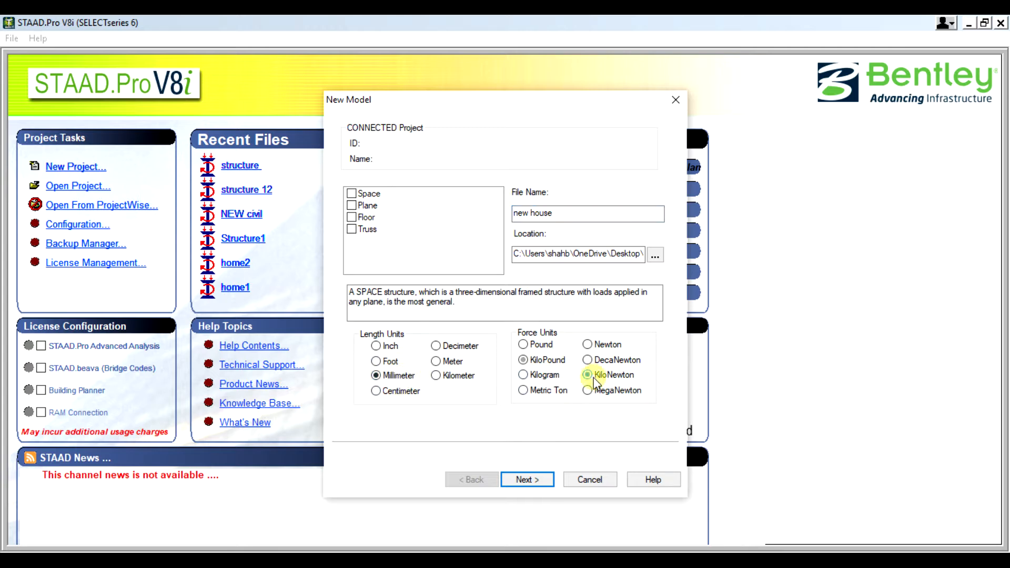
pyautogui.click(440, 361)
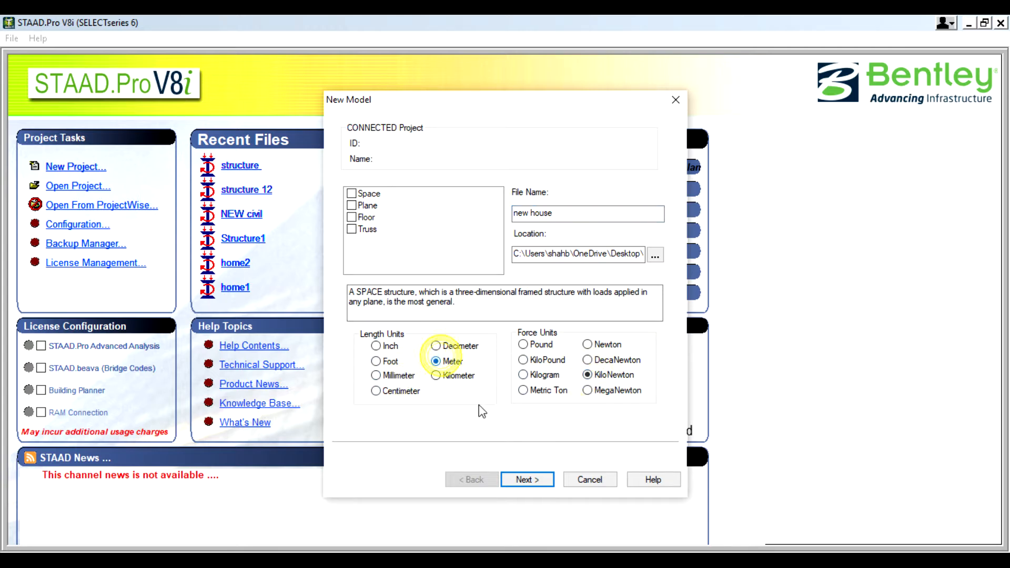
pyautogui.click(527, 480)
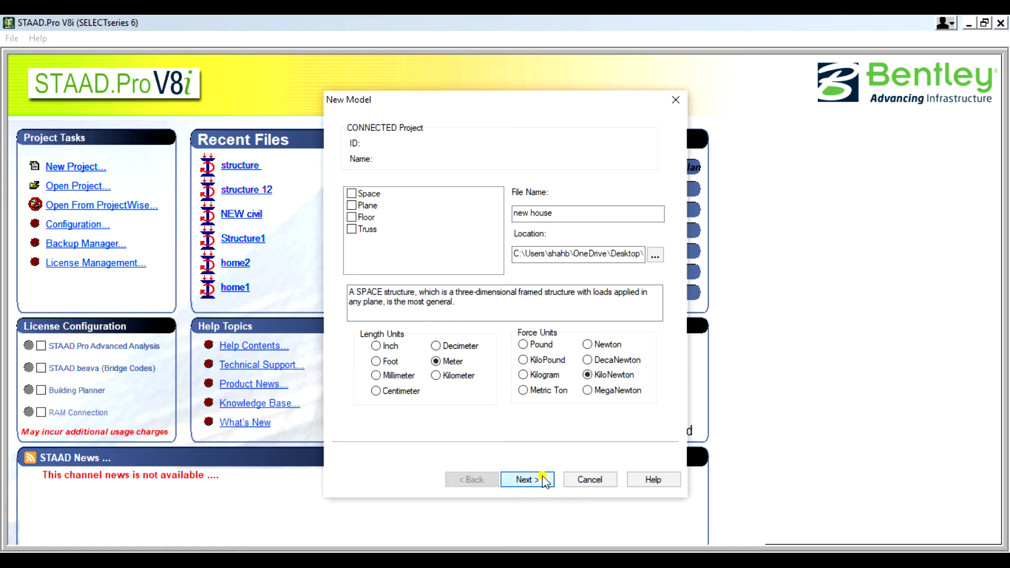
# - Finish the new model setup with Add Beam as the starting task and close the default snap grid
pyautogui.click(613, 372)
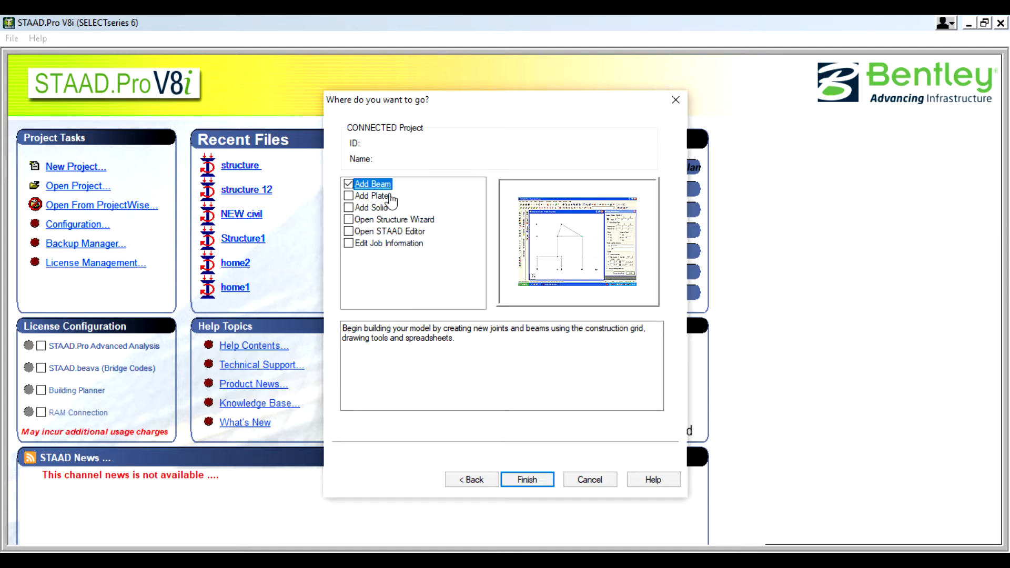
pyautogui.click(544, 484)
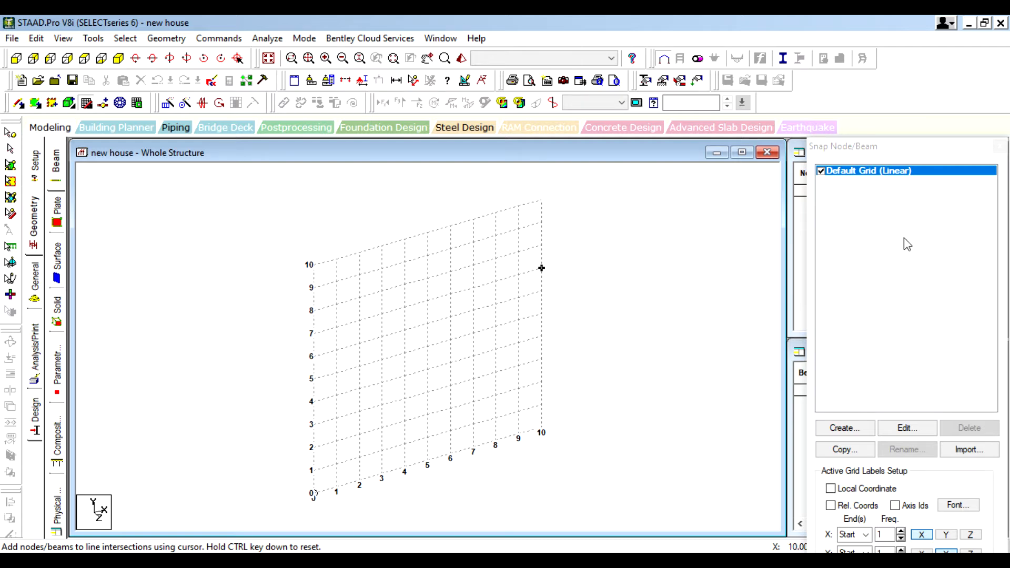
pyautogui.click(999, 146)
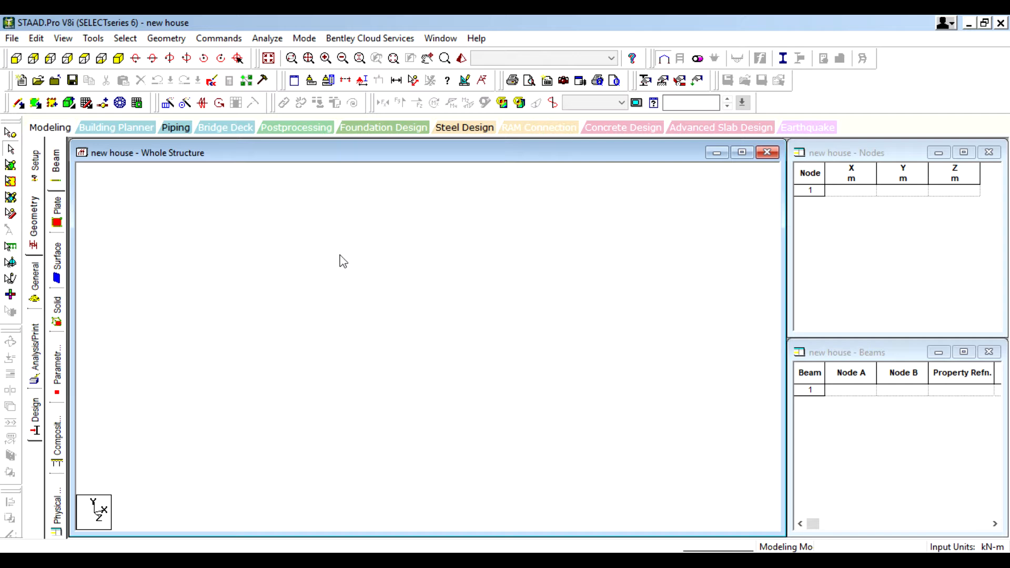
pyautogui.click(139, 104)
pyautogui.click(606, 323)
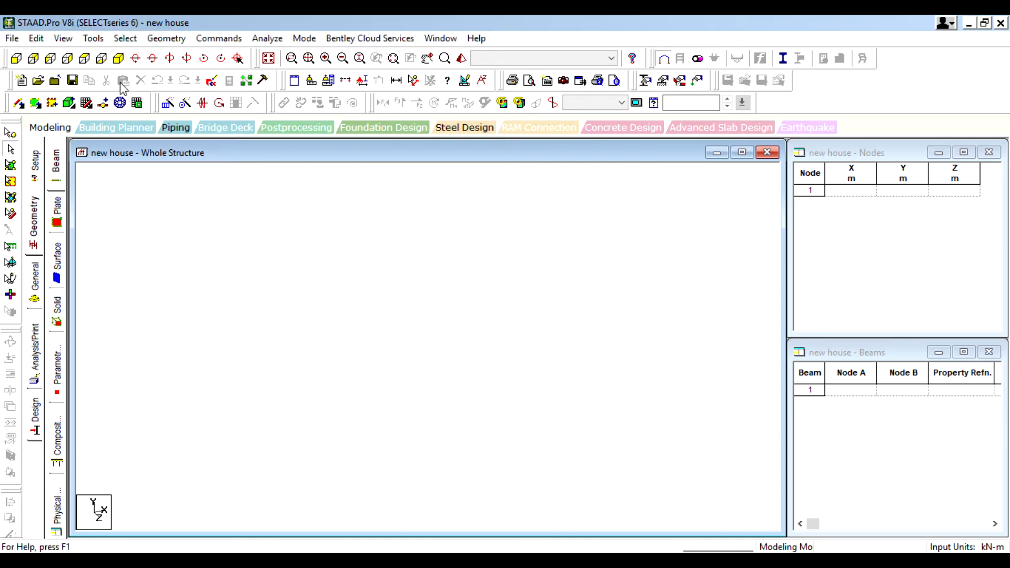
pyautogui.click(86, 103)
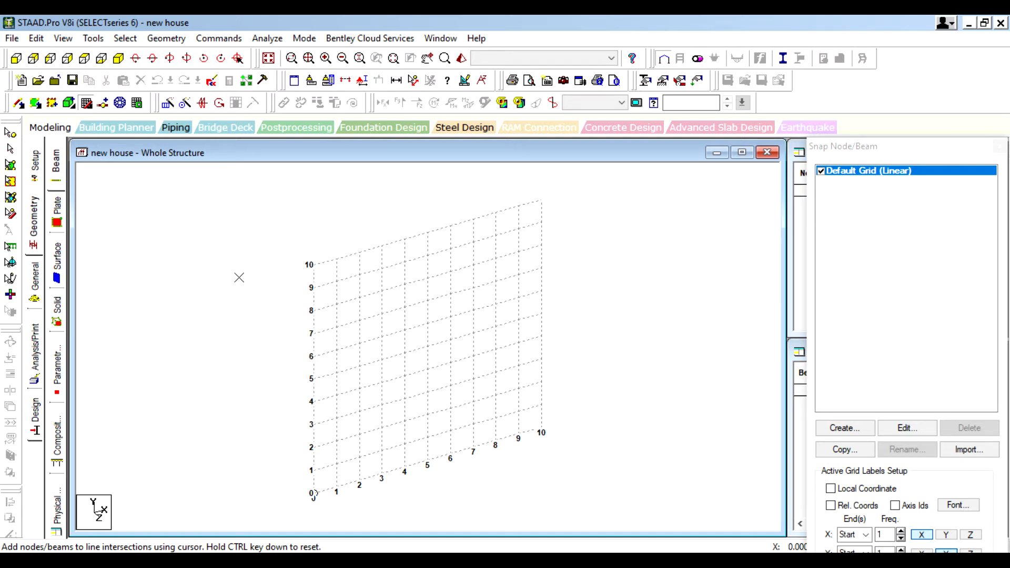
pyautogui.click(168, 103)
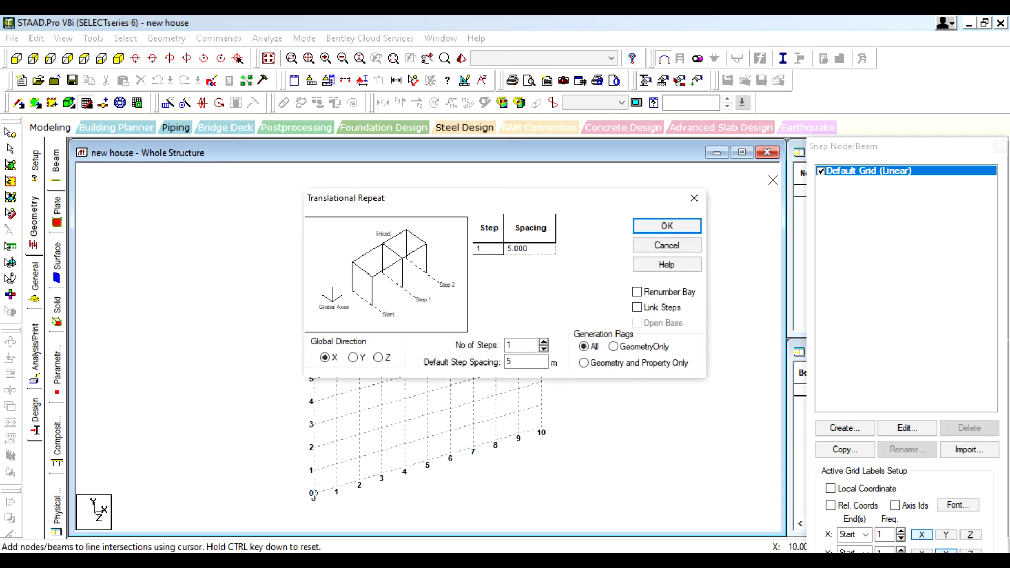
pyautogui.click(702, 198)
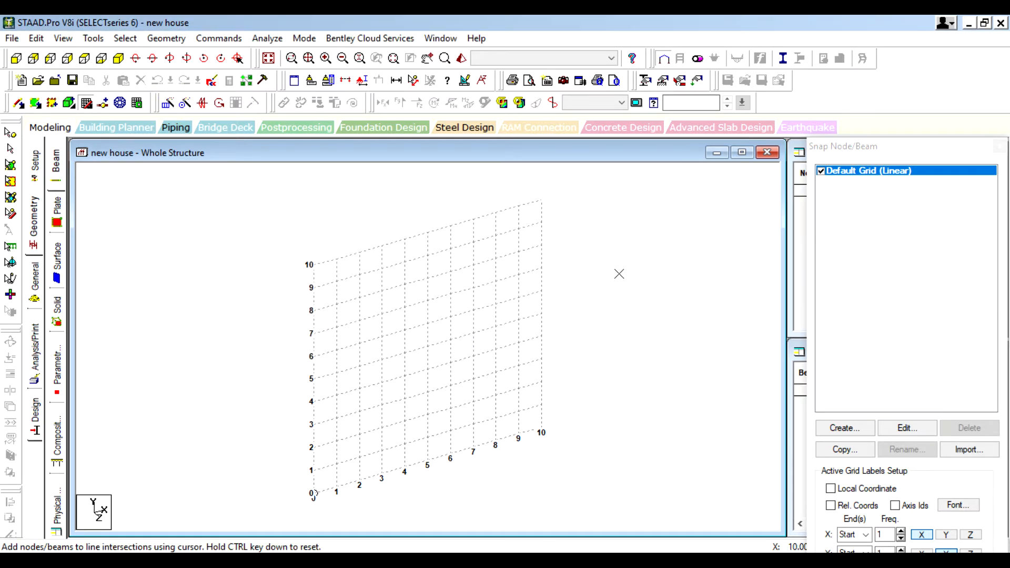
pyautogui.click(1000, 147)
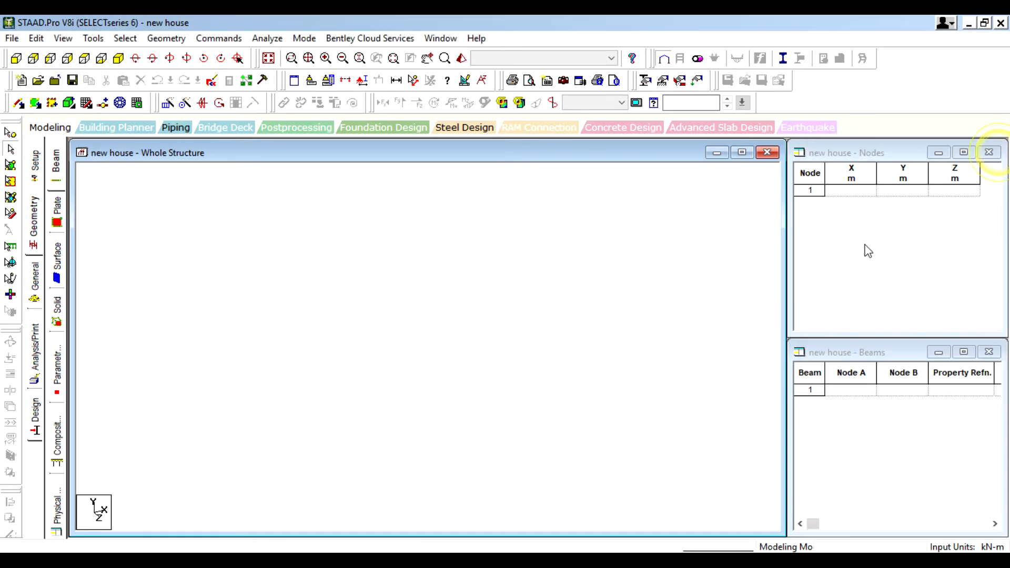
# - Add node 1 at the origin in the Nodes table, with X, Y and Z at 0
pyautogui.click(858, 192)
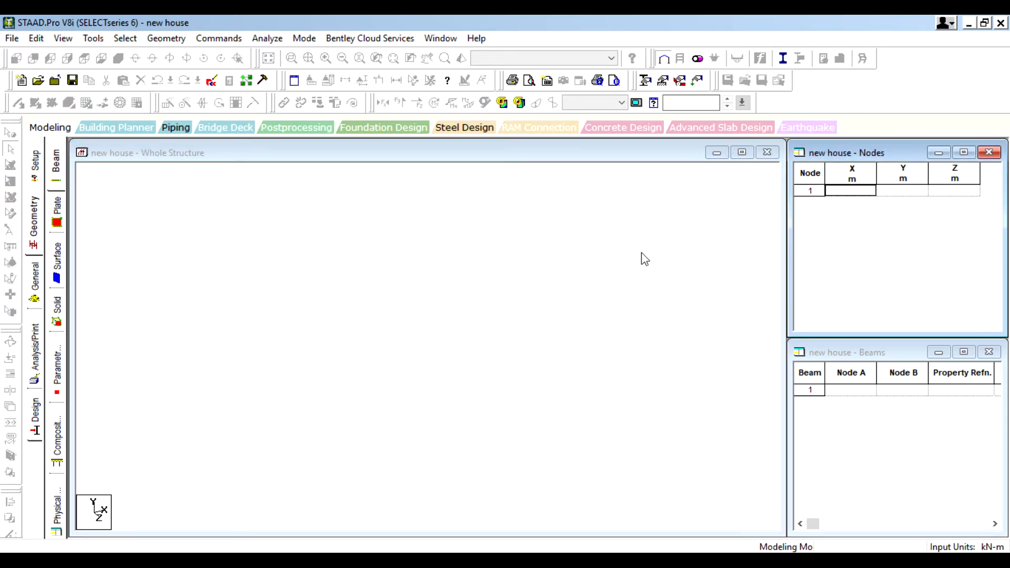
pyautogui.write('0')
pyautogui.press('Tab')
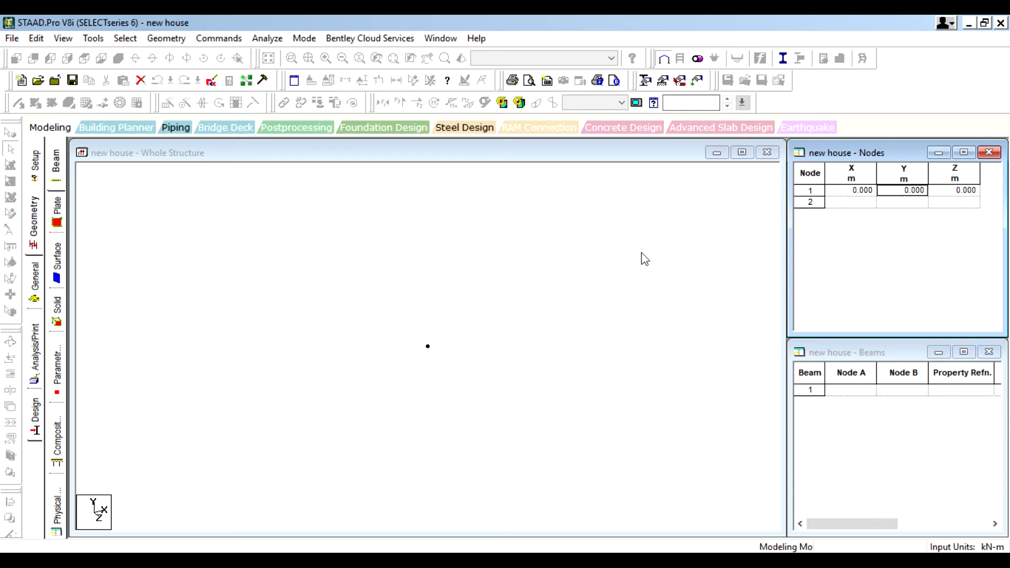
pyautogui.press('Down')
pyautogui.press('Left')
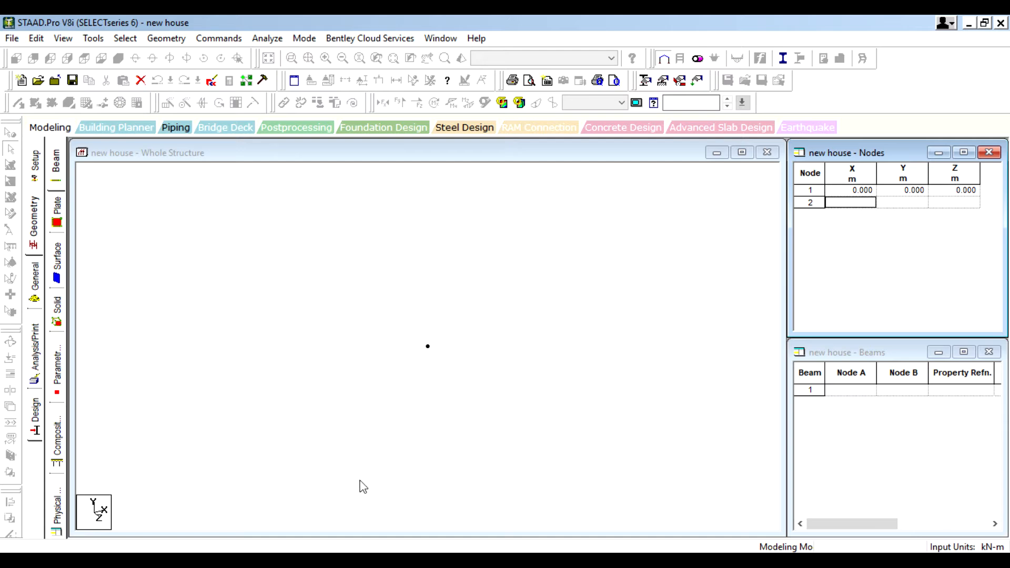
# - Copy the origin node and paste it with a 3 m offset along X
pyautogui.click(280, 349)
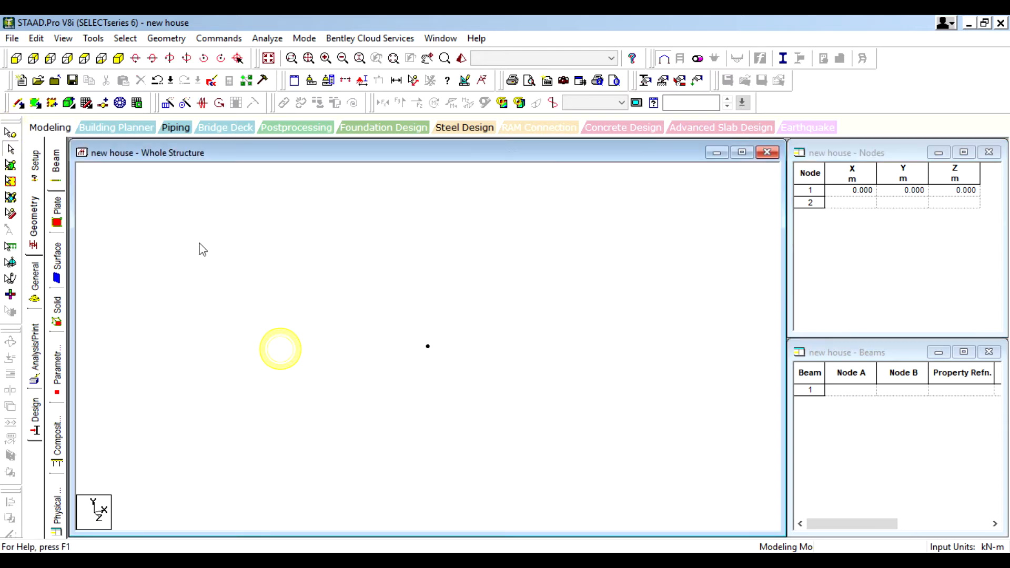
pyautogui.click(10, 132)
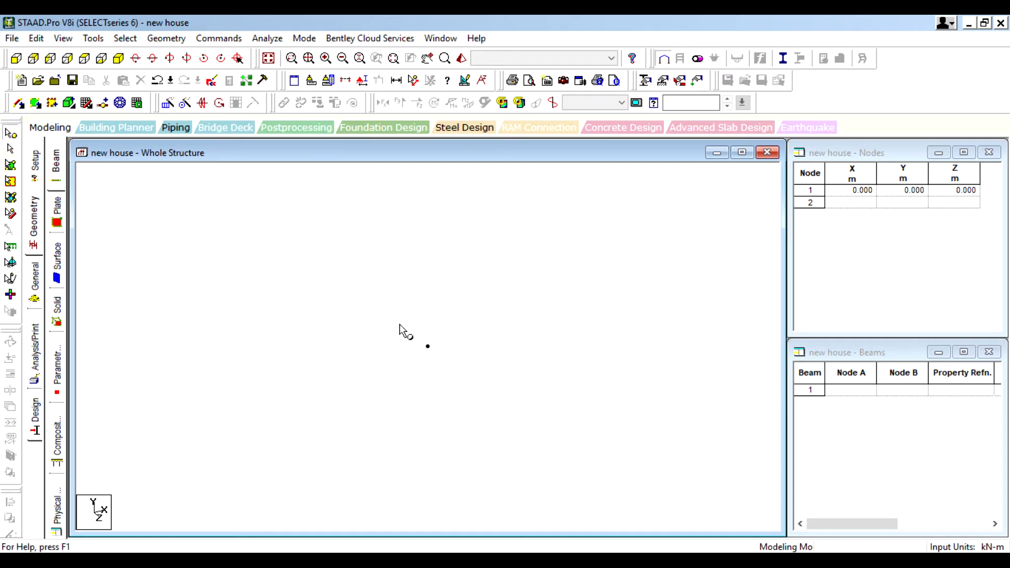
pyautogui.moveTo(390, 320); pyautogui.dragTo(472, 426)
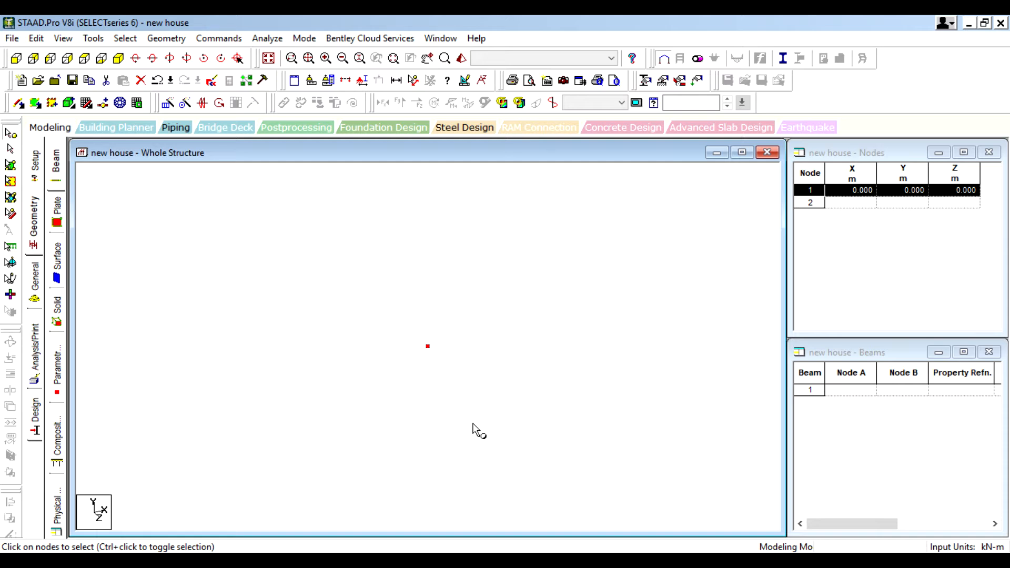
pyautogui.click(473, 424)
pyautogui.moveTo(397, 320); pyautogui.dragTo(487, 418)
pyautogui.hotkey('ctrl', 'v')
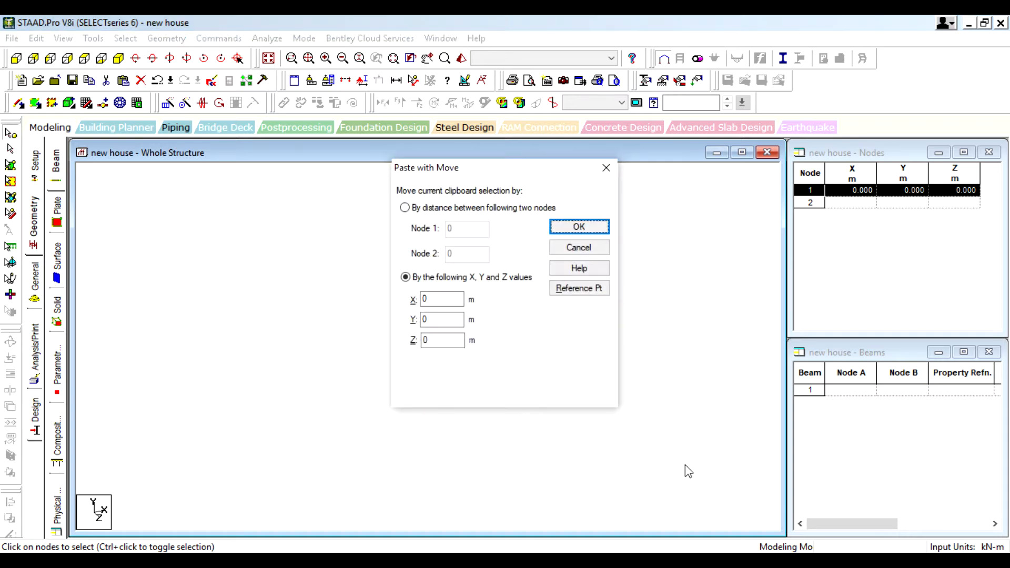
pyautogui.moveTo(513, 170); pyautogui.dragTo(621, 183)
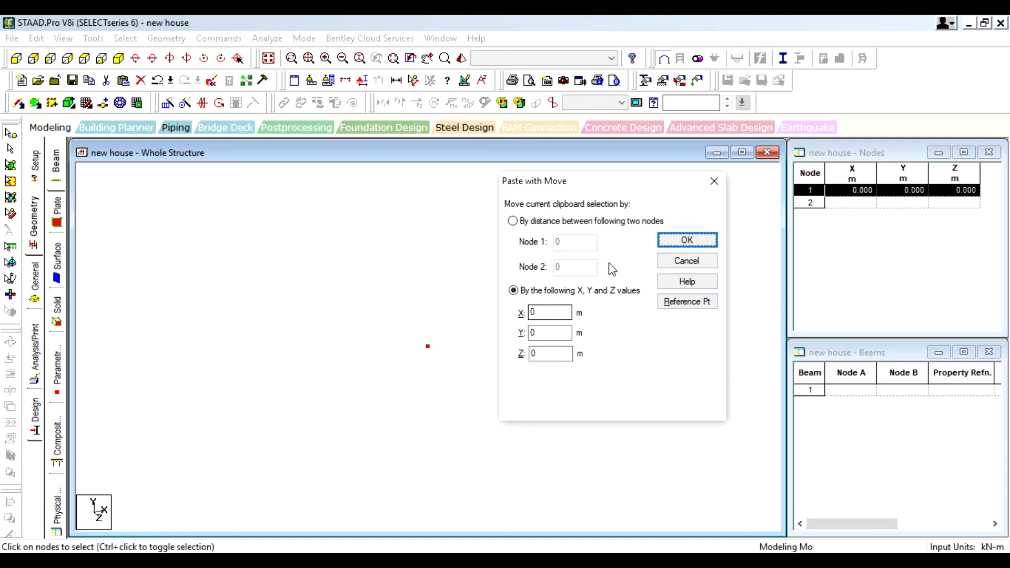
pyautogui.doubleClick(542, 313)
pyautogui.click(687, 240)
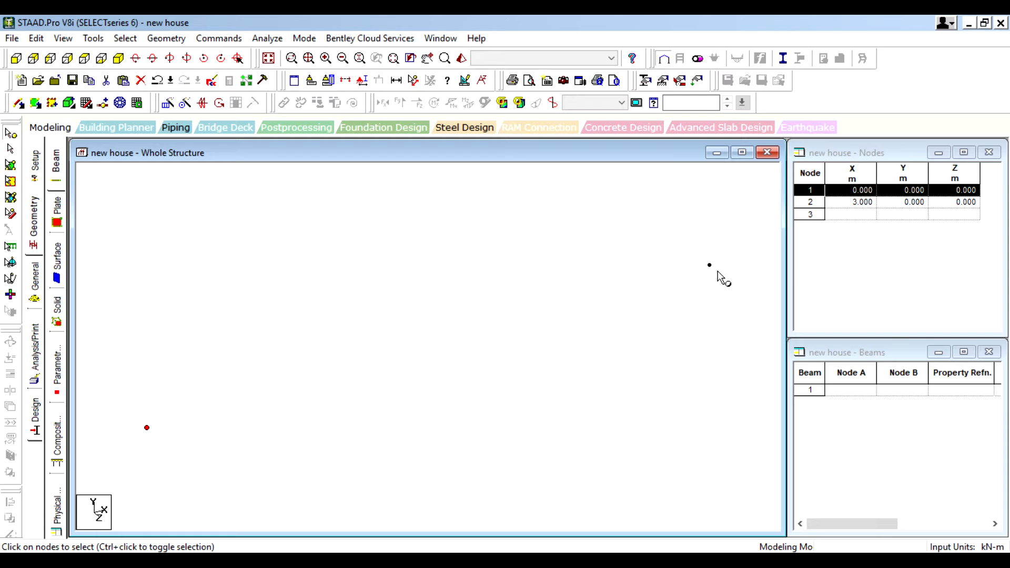
# - Copy the node at X = 3 m and paste it with a 2 m offset along X
pyautogui.scroll(-10, 715, 272)
pyautogui.scroll(10, 428, 377)
pyautogui.moveTo(524, 274); pyautogui.dragTo(580, 356)
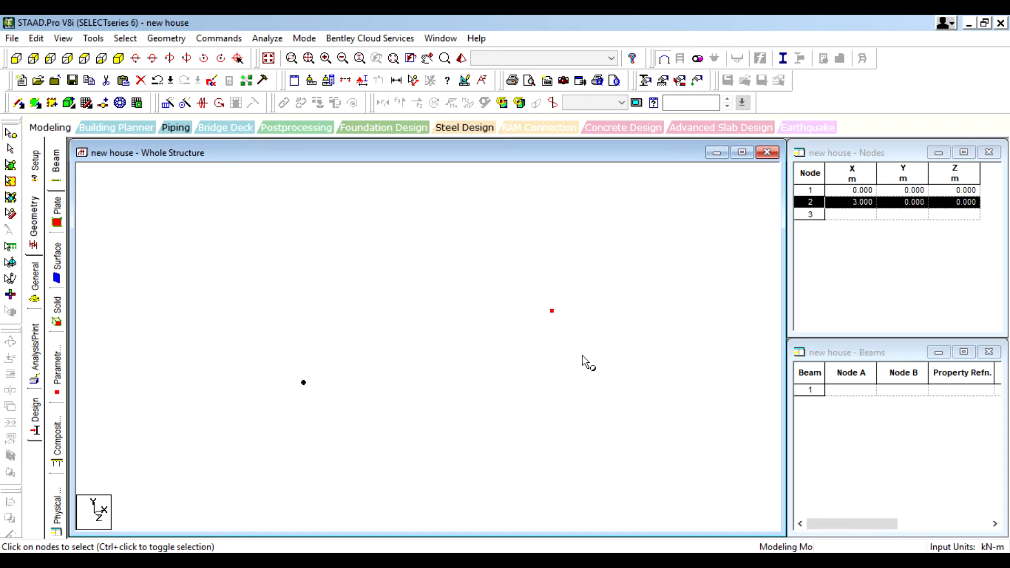
pyautogui.hotkey('ctrl', 'v')
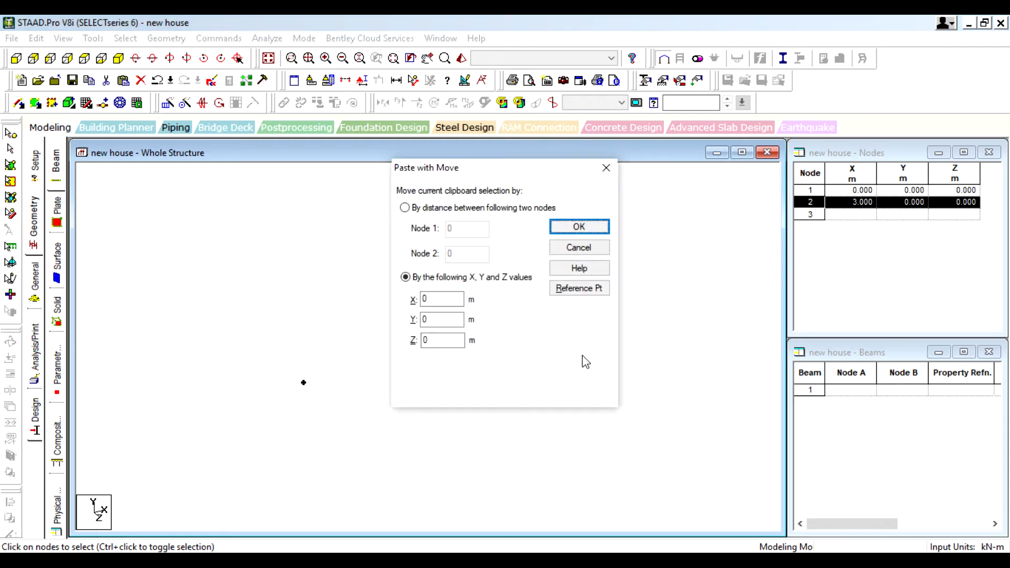
pyautogui.moveTo(506, 175); pyautogui.dragTo(706, 206)
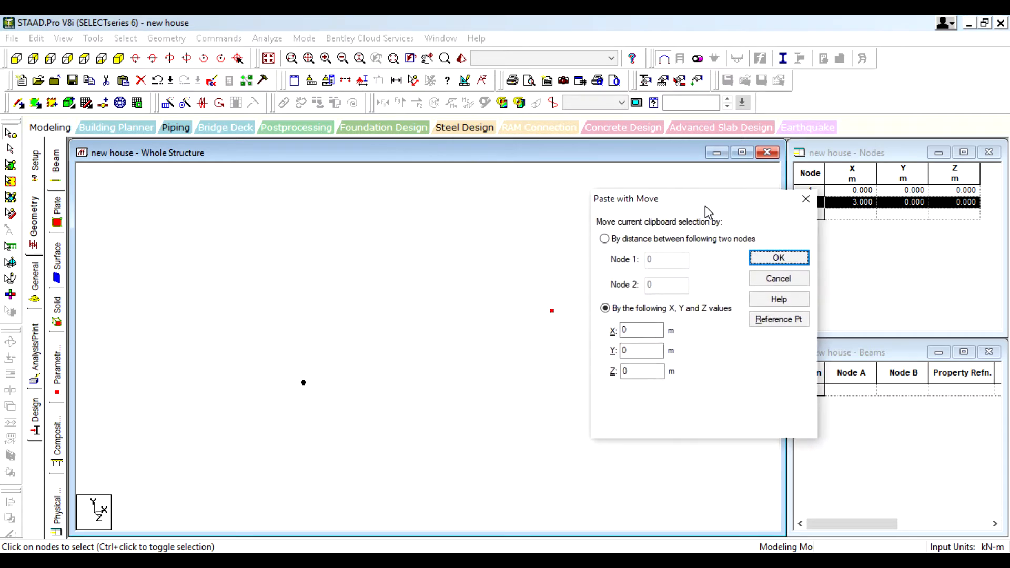
pyautogui.doubleClick(639, 330)
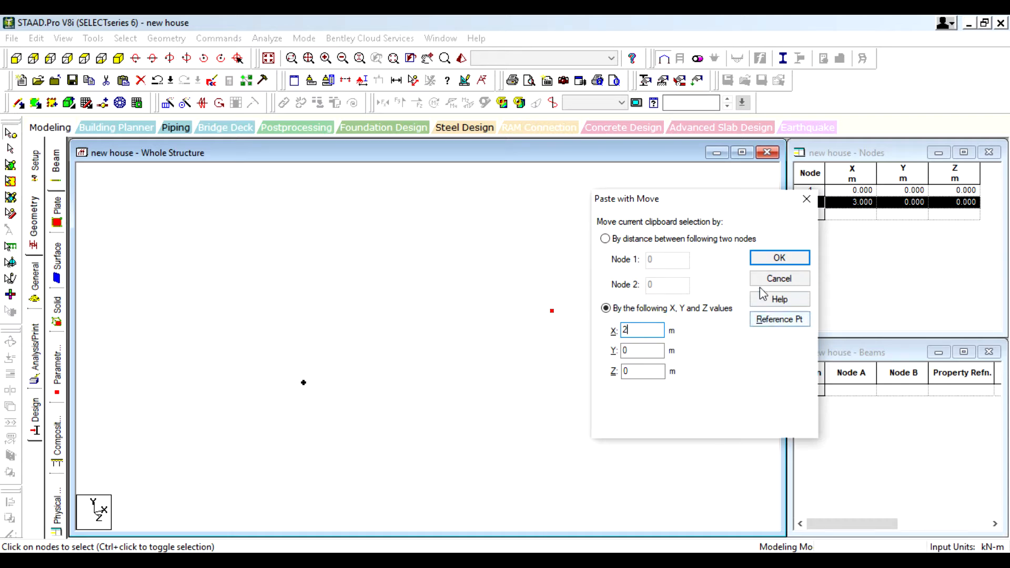
pyautogui.click(779, 258)
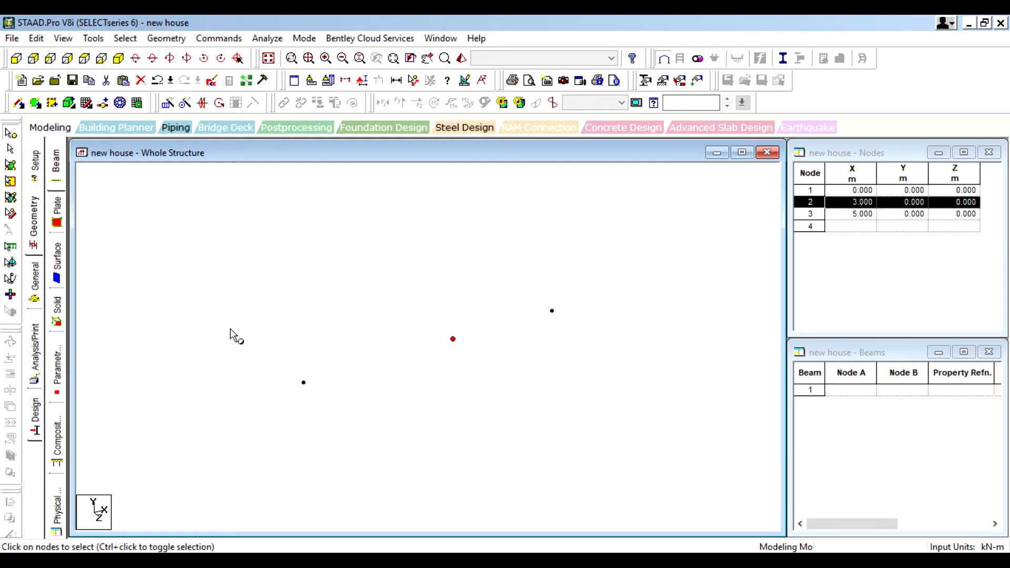
# - Copy all three nodes of the row and paste them with a 2 m offset along Z
pyautogui.moveTo(193, 262); pyautogui.dragTo(674, 439)
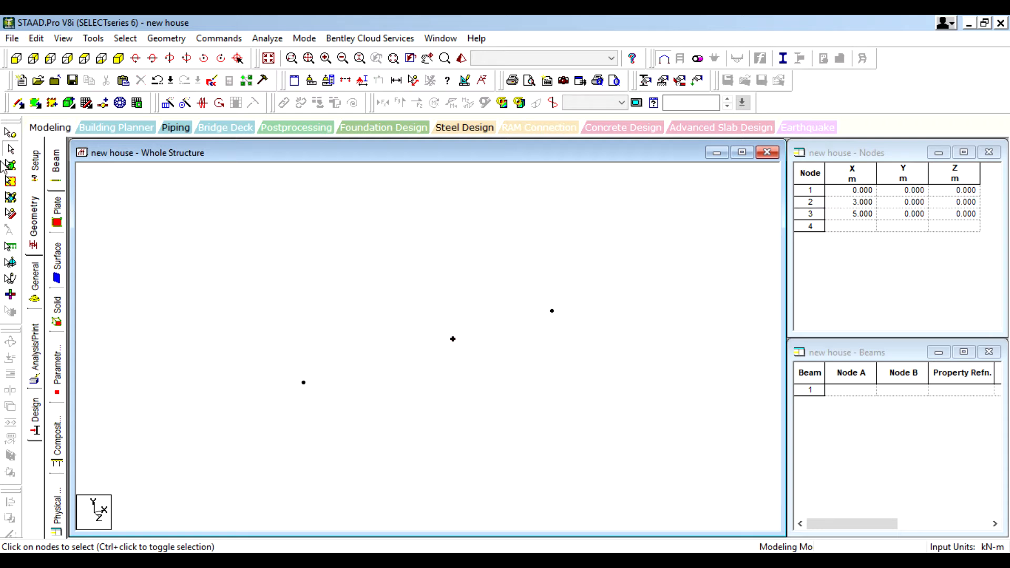
pyautogui.click(9, 133)
pyautogui.moveTo(169, 238); pyautogui.dragTo(692, 469)
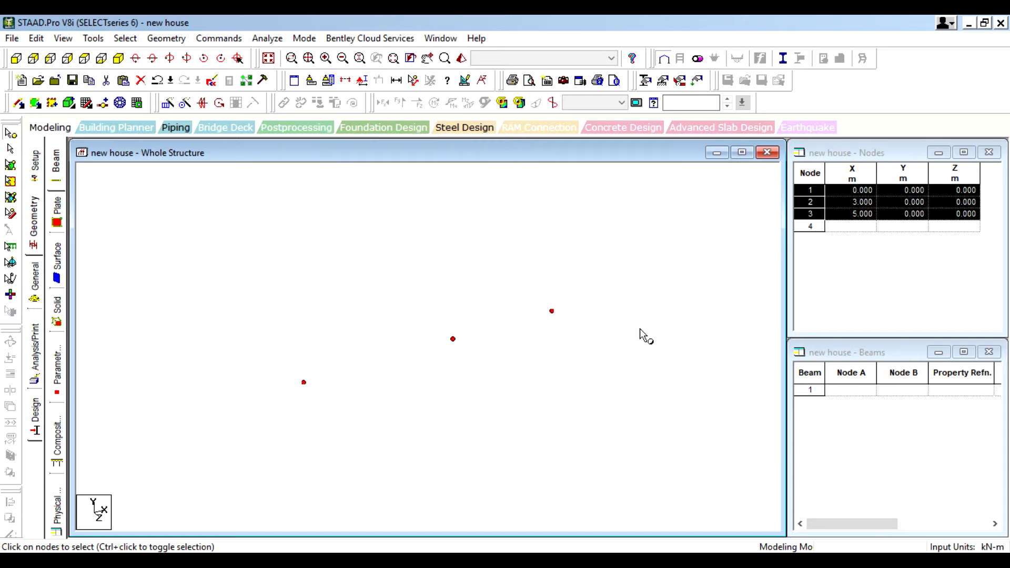
pyautogui.hotkey('ctrl', 'v')
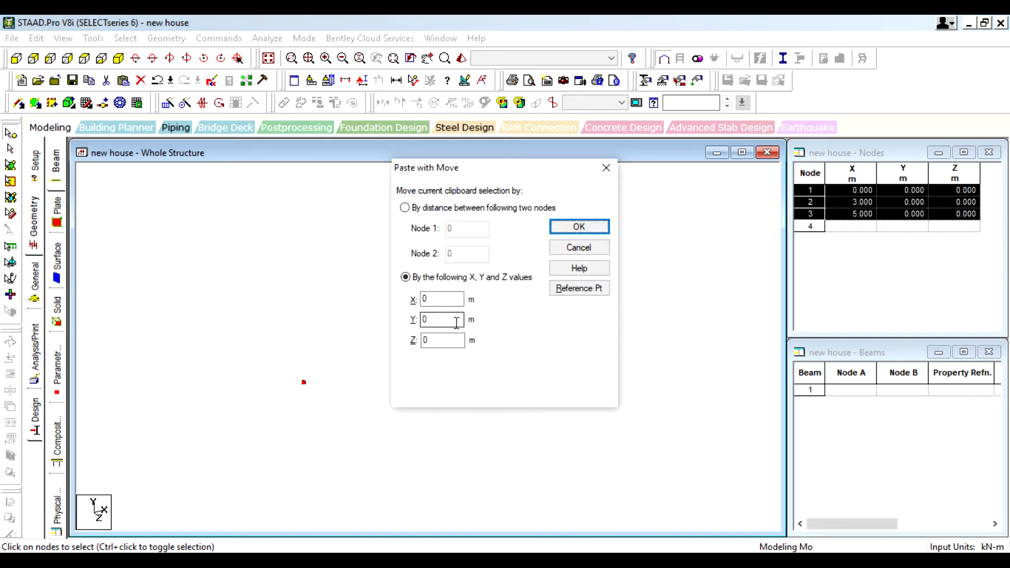
pyautogui.doubleClick(444, 340)
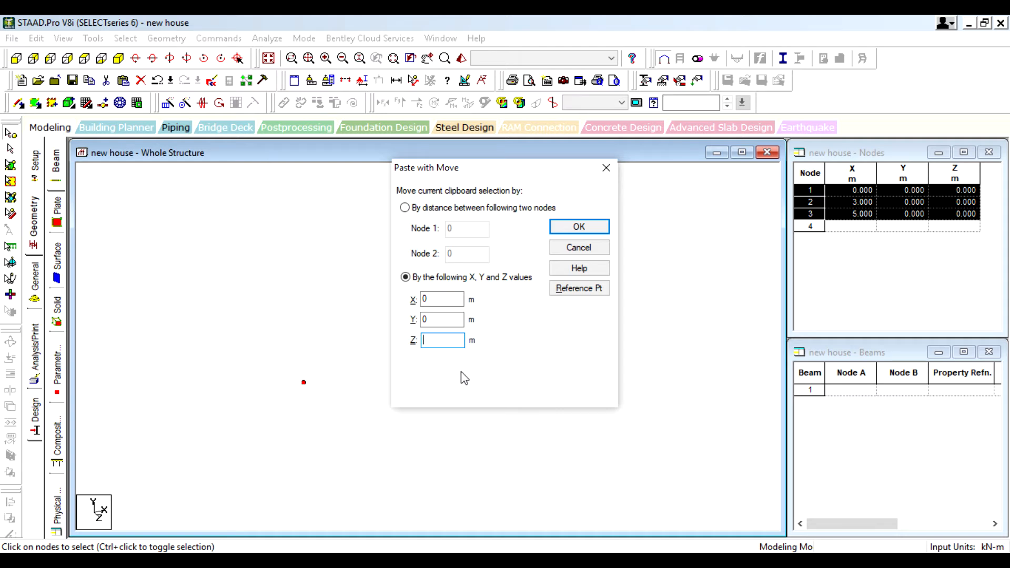
pyautogui.write('2')
pyautogui.click(569, 230)
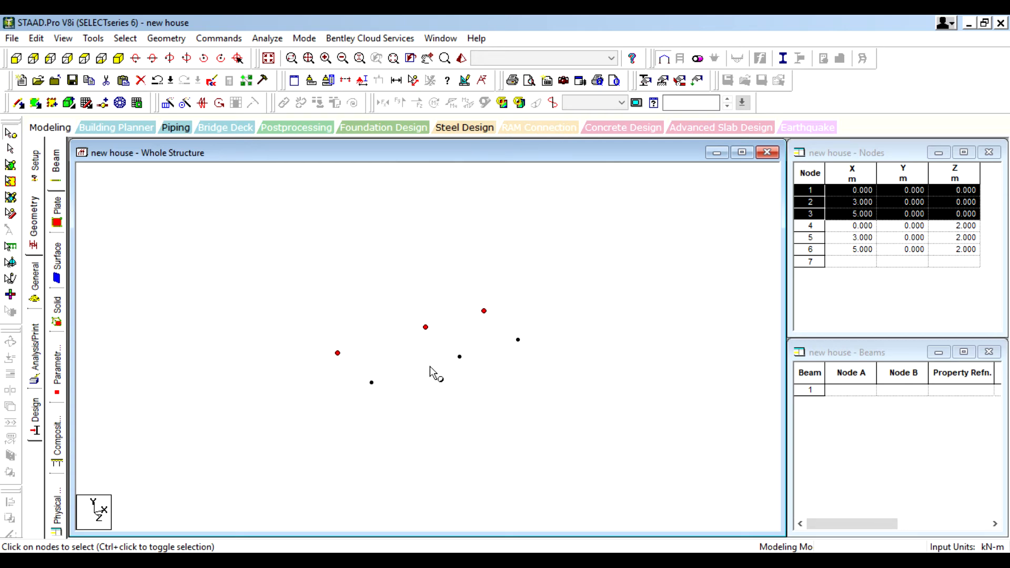
# - Paste the copied three-node row with a 4 m offset along Z
pyautogui.hotkey('ctrl', 'v')
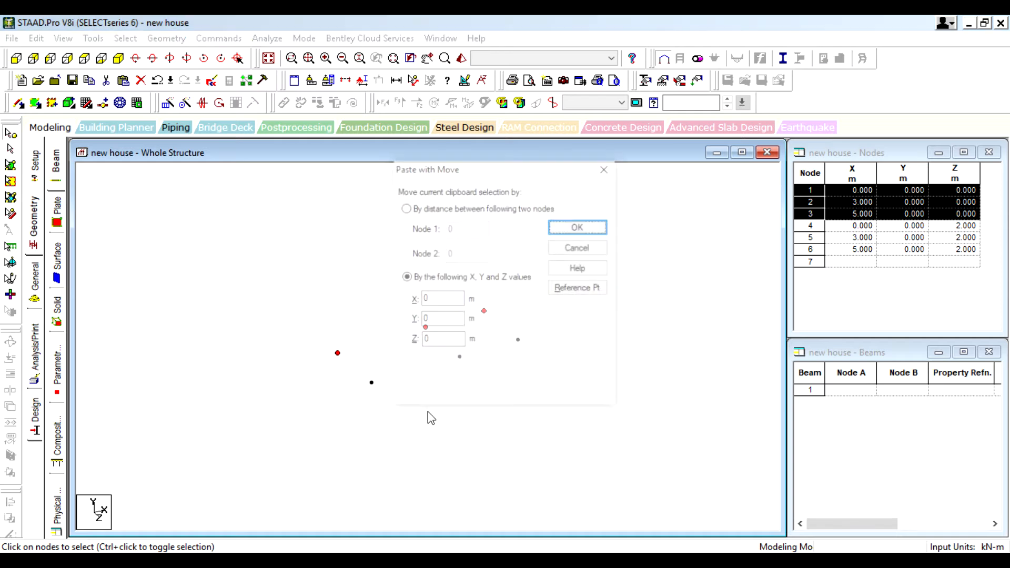
pyautogui.moveTo(489, 165); pyautogui.dragTo(673, 155)
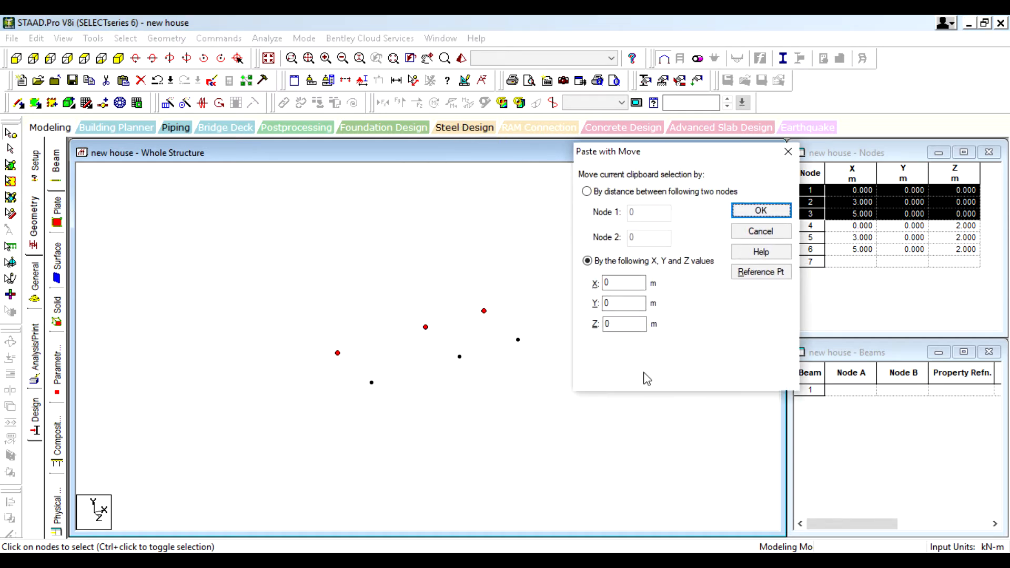
pyautogui.doubleClick(626, 323)
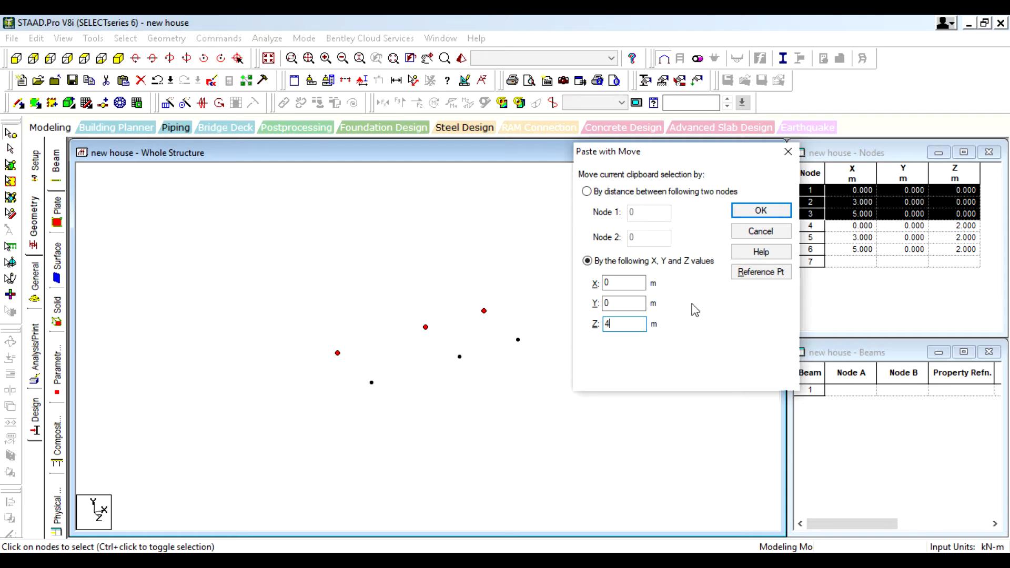
pyautogui.click(760, 211)
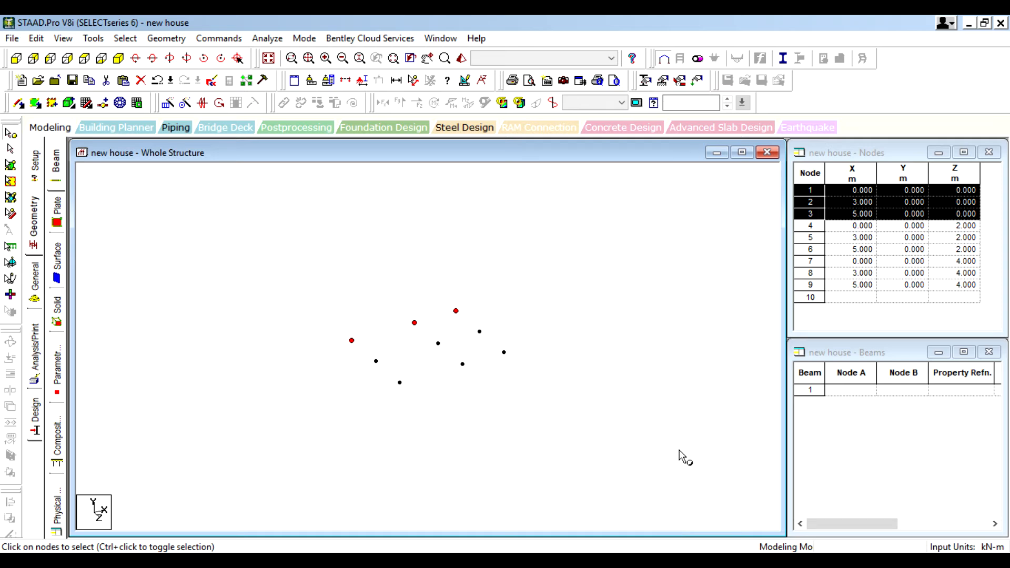
# - Paste the copied three-node row again with an 8 m offset along Z
pyautogui.hotkey('ctrl', 'v')
pyautogui.moveTo(547, 171); pyautogui.dragTo(726, 198)
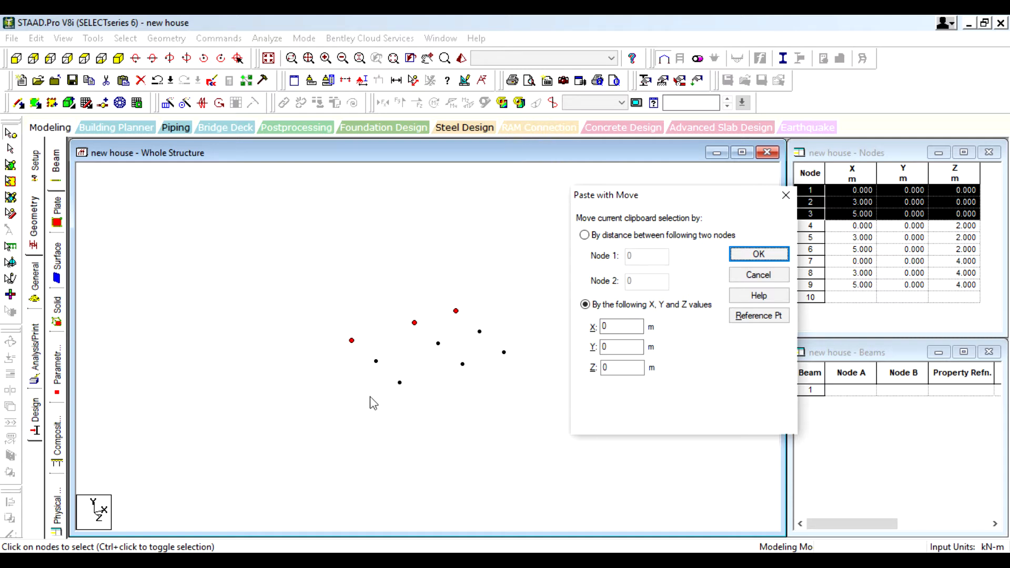
pyautogui.doubleClick(621, 367)
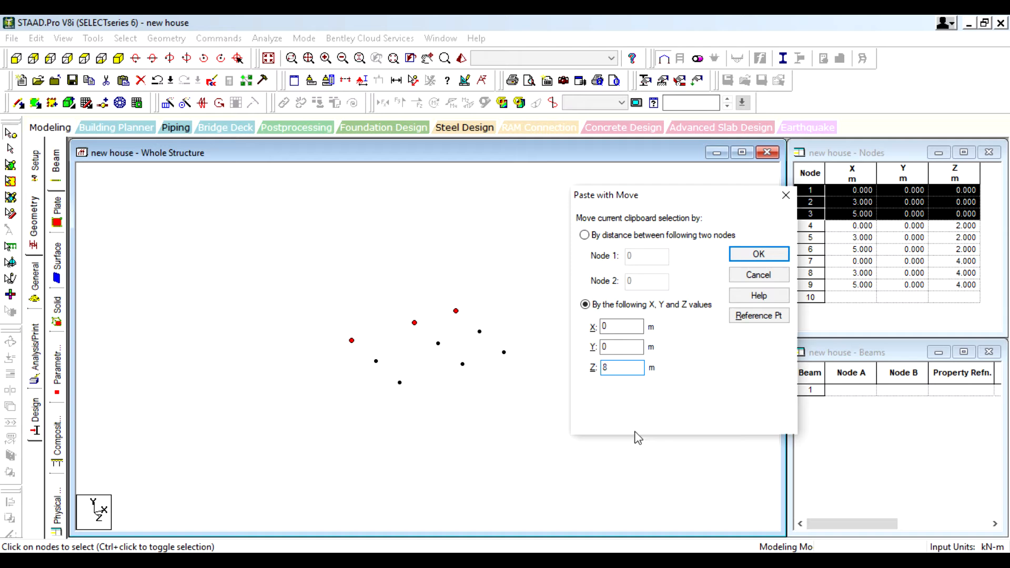
pyautogui.write('8')
pyautogui.click(737, 253)
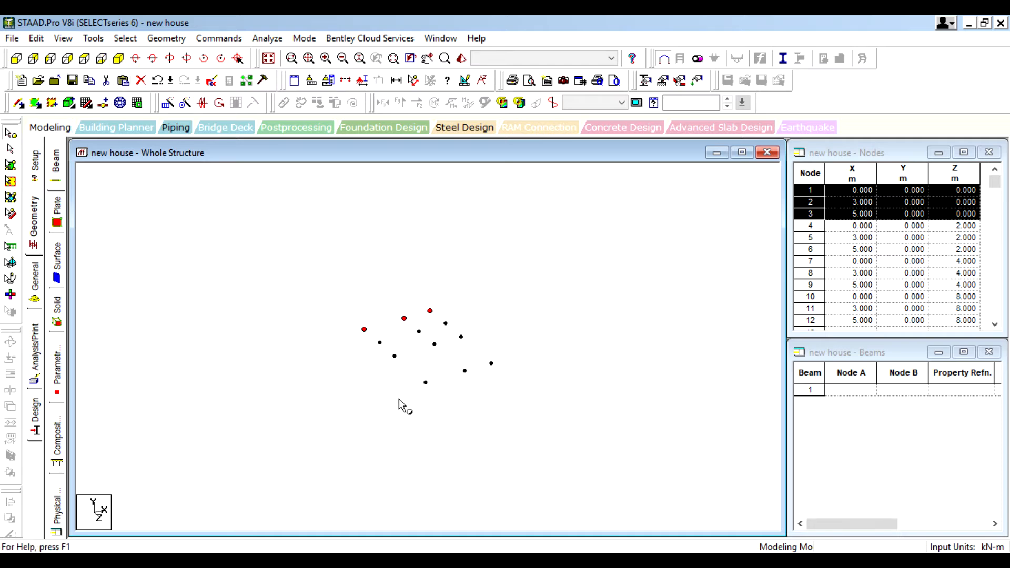
# - Draw beams between all neighbouring nodes in plan view, forming the perimeter and the interior lines of the floor grid
pyautogui.moveTo(286, 185); pyautogui.dragTo(572, 483)
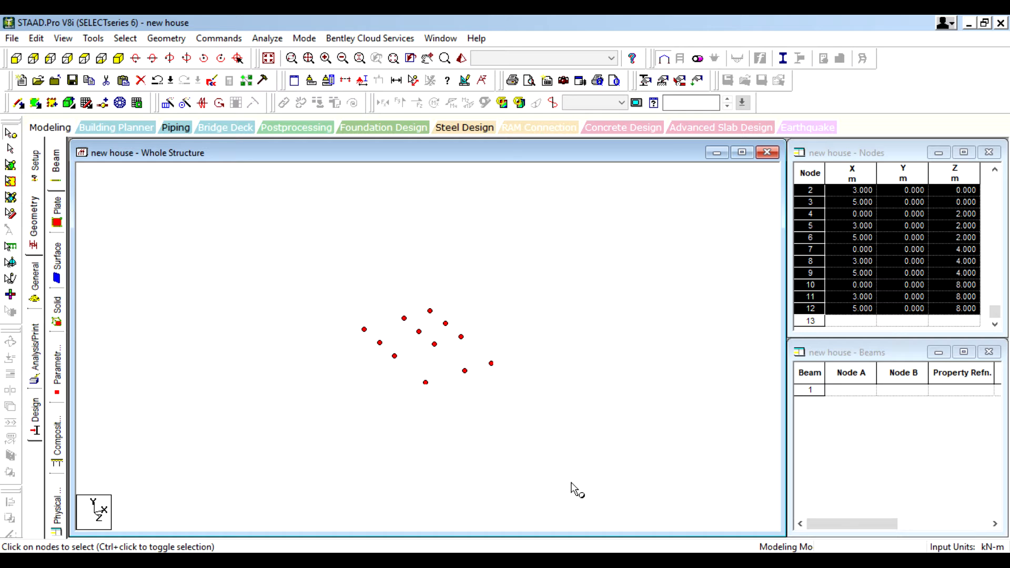
pyautogui.click(16, 59)
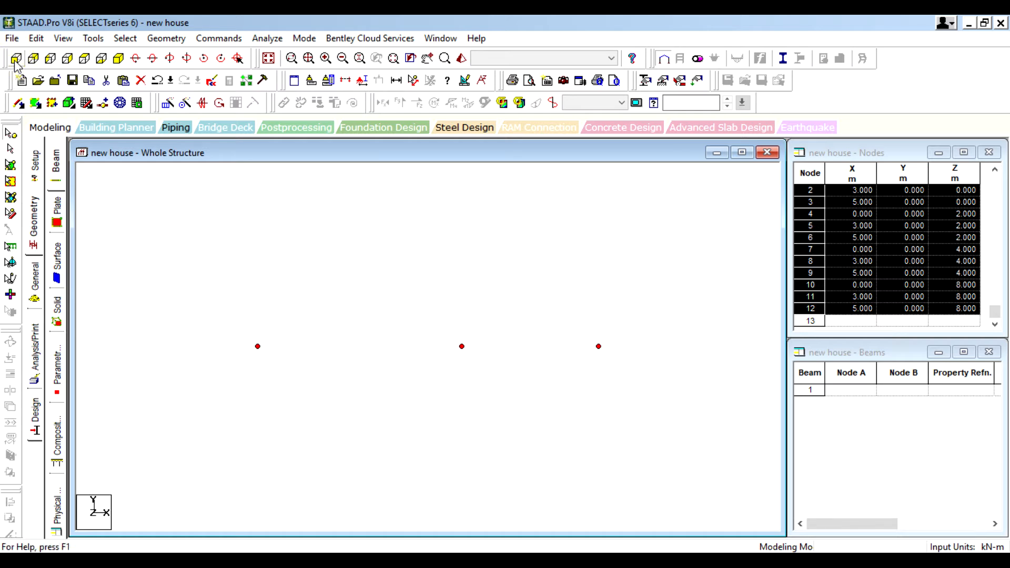
pyautogui.click(50, 58)
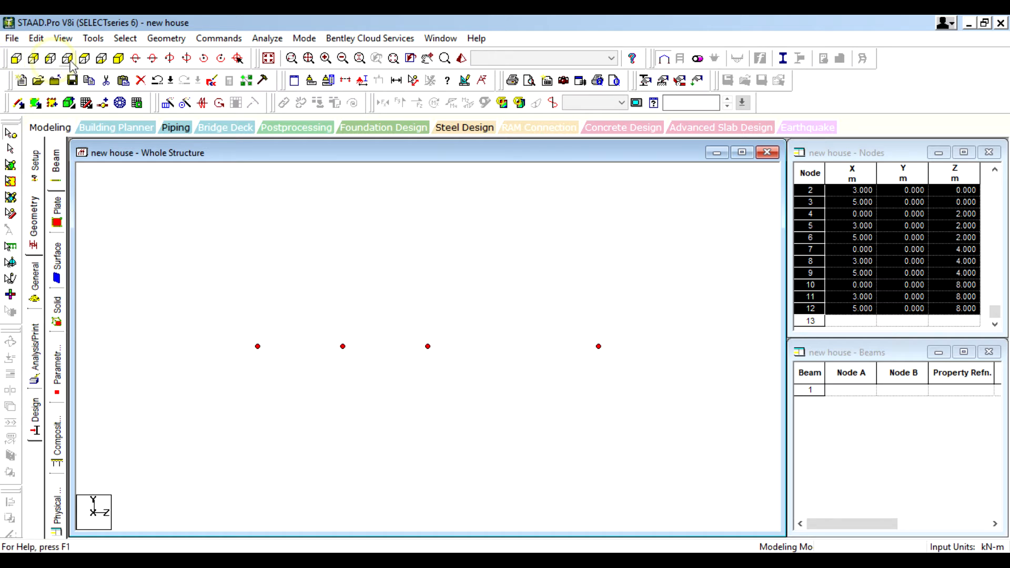
pyautogui.click(100, 59)
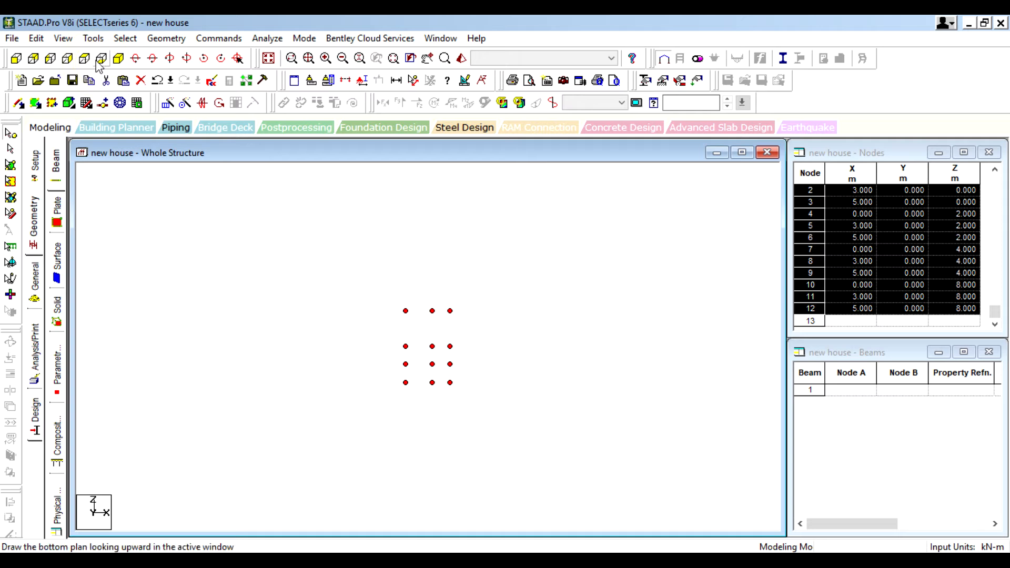
pyautogui.click(17, 105)
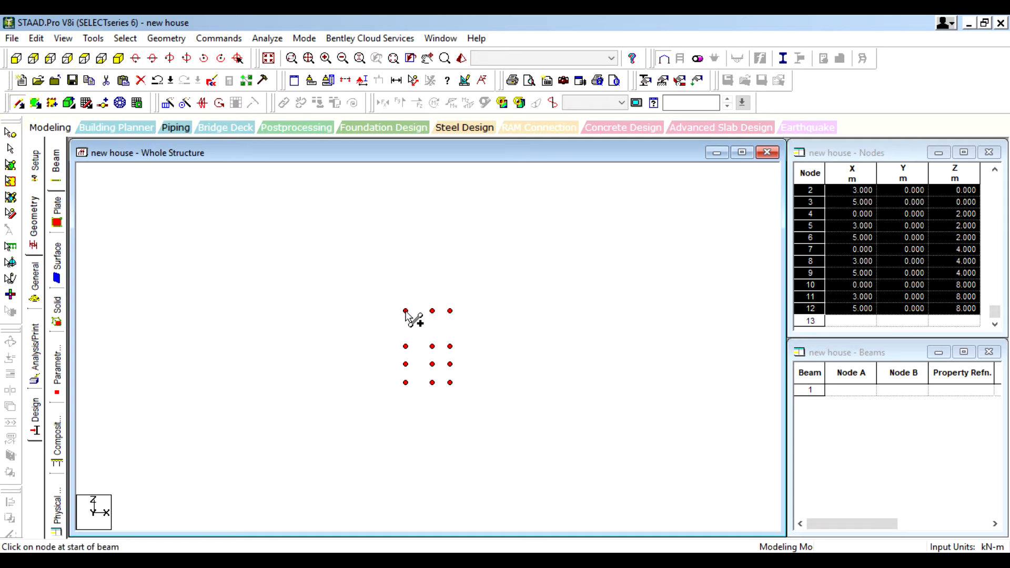
pyautogui.moveTo(405, 311)
pyautogui.mouseDown()
pyautogui.moveTo(453, 314)
pyautogui.moveTo(452, 387)
pyautogui.moveTo(405, 382)
pyautogui.moveTo(405, 311)
pyautogui.mouseUp()
pyautogui.moveTo(405, 346)
pyautogui.mouseDown()
pyautogui.moveTo(450, 347)
pyautogui.moveTo(429, 366)
pyautogui.moveTo(432, 348)
pyautogui.moveTo(434, 366)
pyautogui.moveTo(406, 364)
pyautogui.moveTo(433, 381)
pyautogui.moveTo(432, 364)
pyautogui.mouseUp()
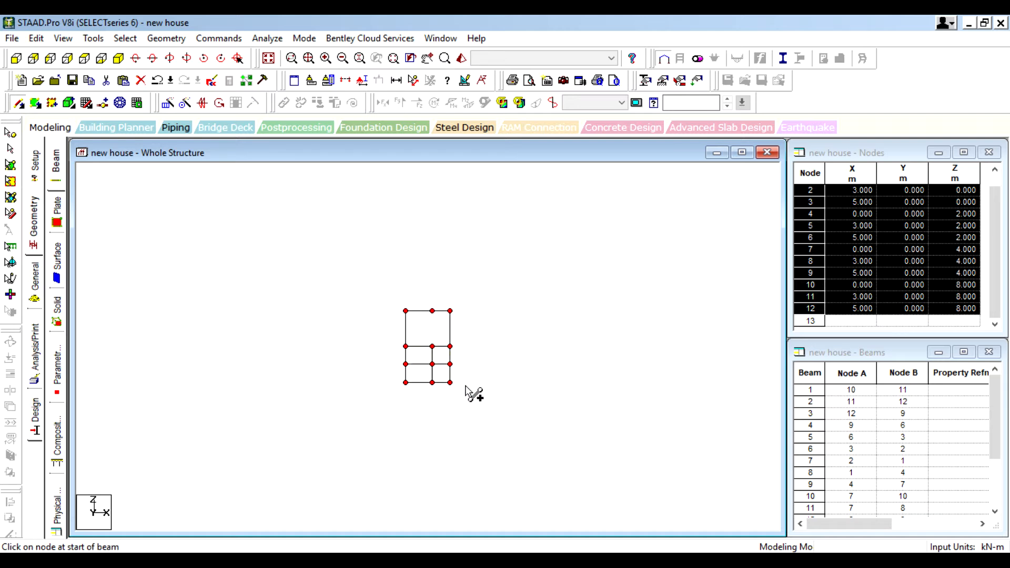
pyautogui.moveTo(432, 311); pyautogui.dragTo(432, 346)
# - Select all floor beams and set up a Translational Repeat along Y with 3 steps at 3 m spacing
pyautogui.click(119, 59)
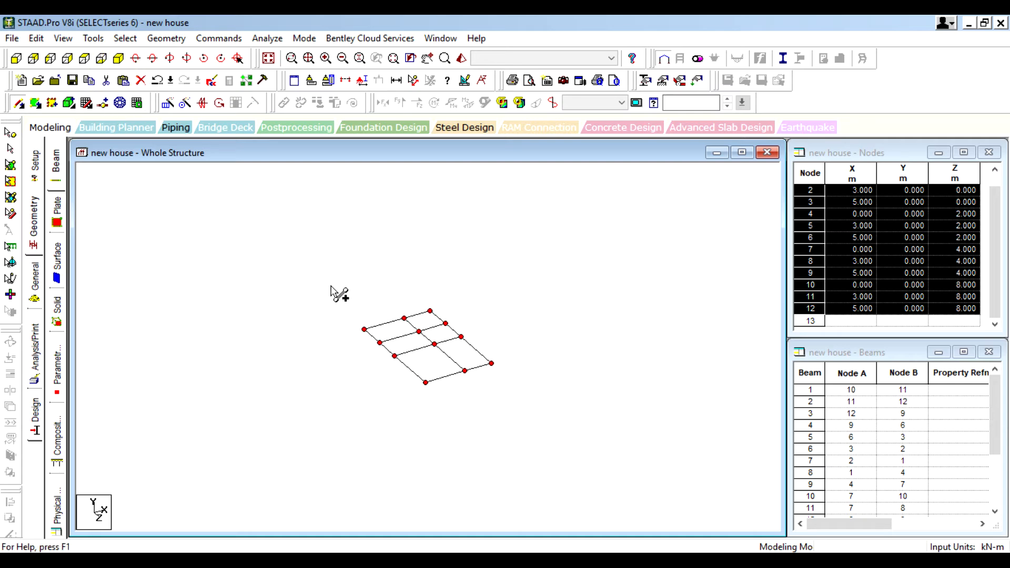
pyautogui.click(10, 149)
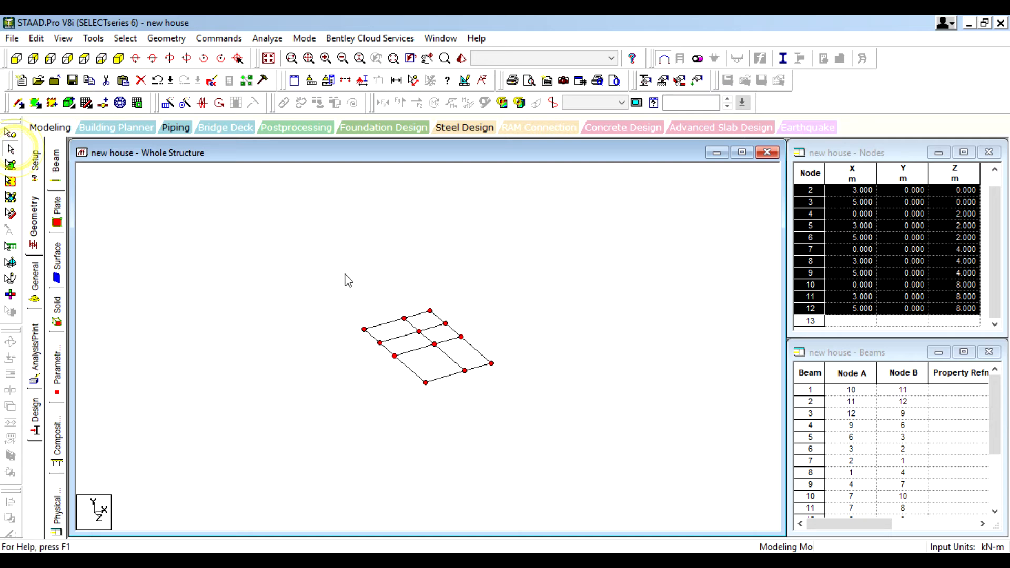
pyautogui.moveTo(331, 260); pyautogui.dragTo(532, 481)
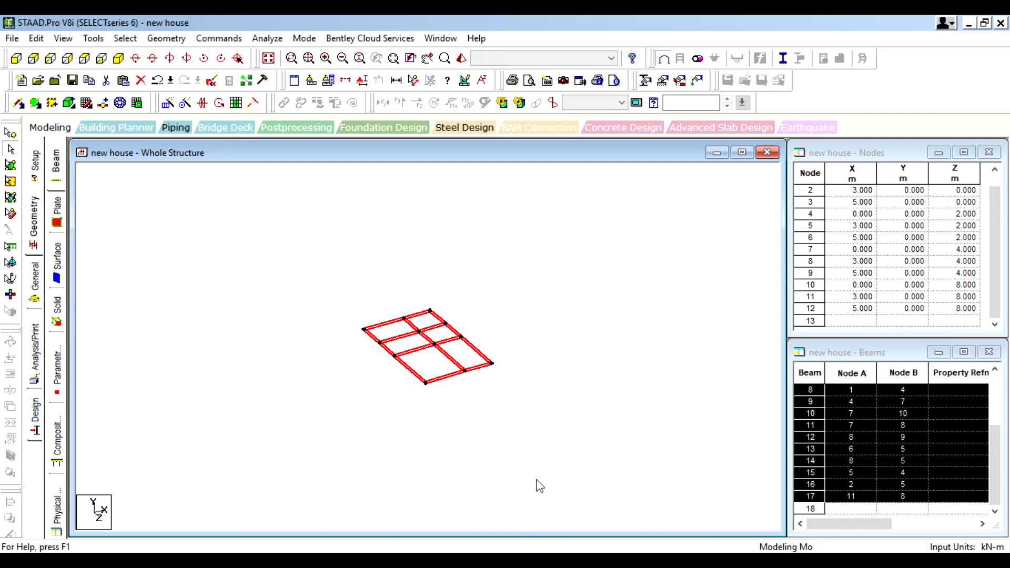
pyautogui.click(168, 103)
pyautogui.moveTo(454, 194); pyautogui.dragTo(703, 190)
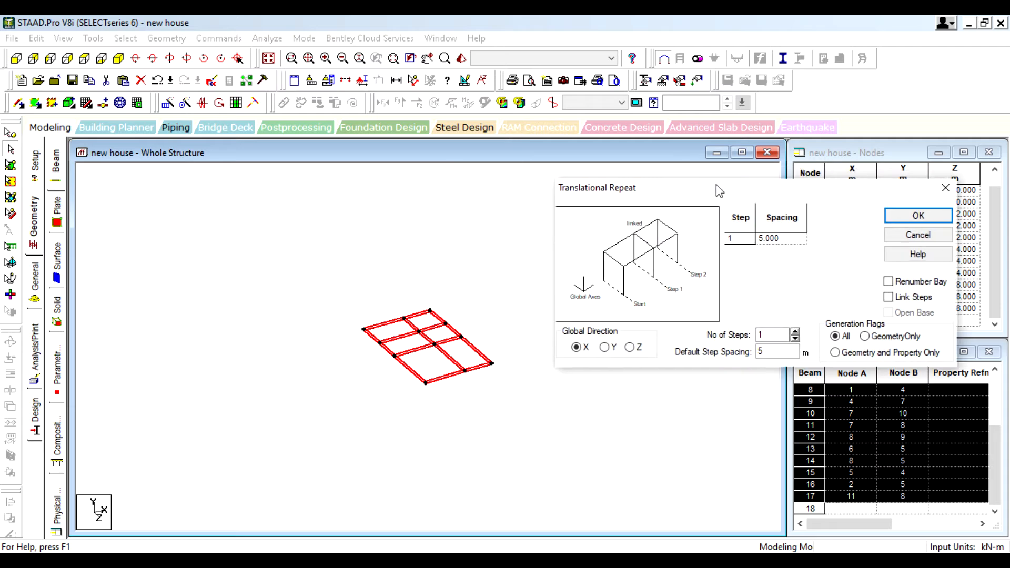
pyautogui.click(604, 347)
pyautogui.moveTo(775, 352); pyautogui.dragTo(692, 362)
pyautogui.doubleClick(763, 335)
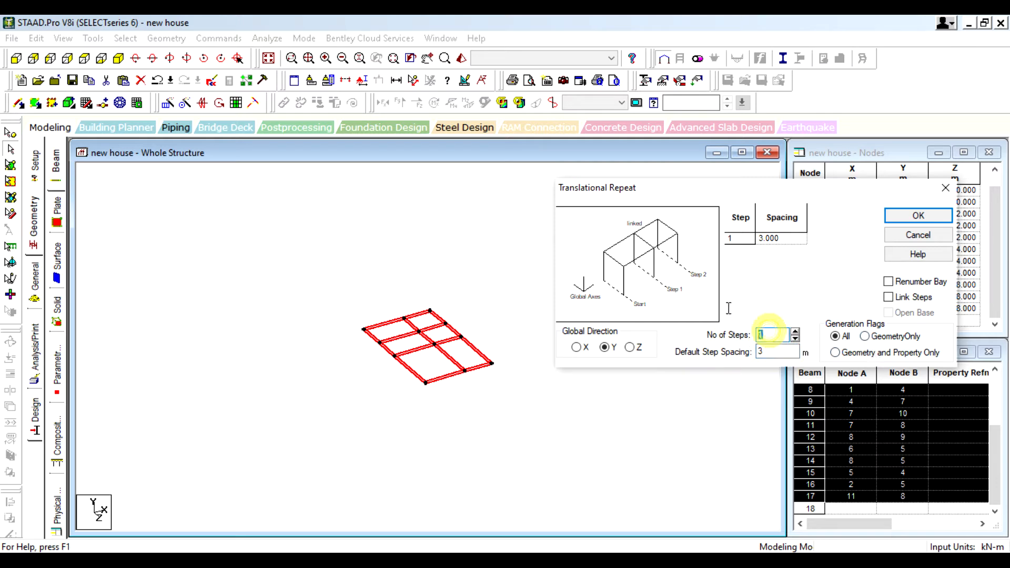
pyautogui.write('3')
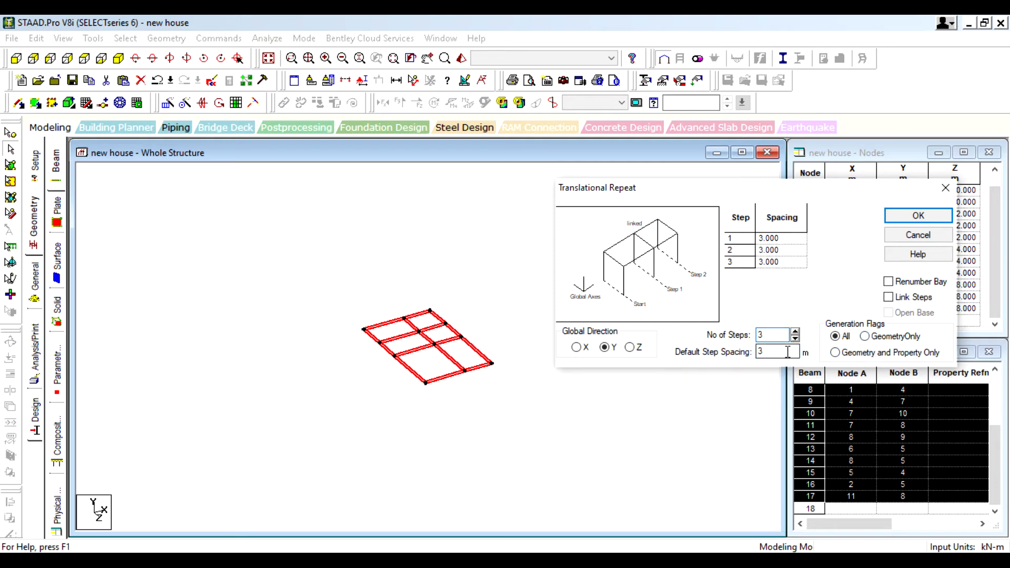
pyautogui.moveTo(780, 351); pyautogui.dragTo(750, 342)
pyautogui.click(751, 299)
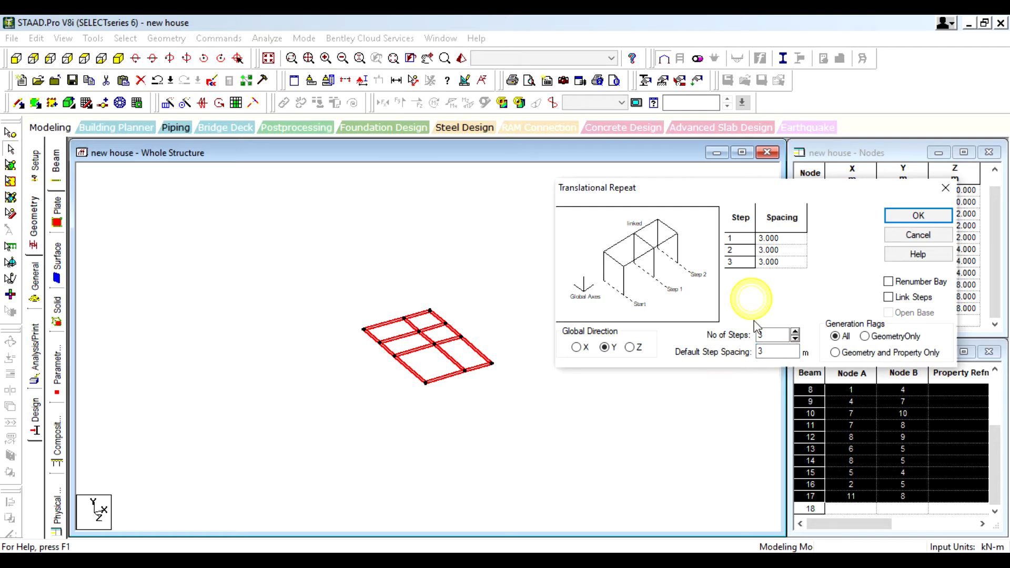
pyautogui.click(779, 352)
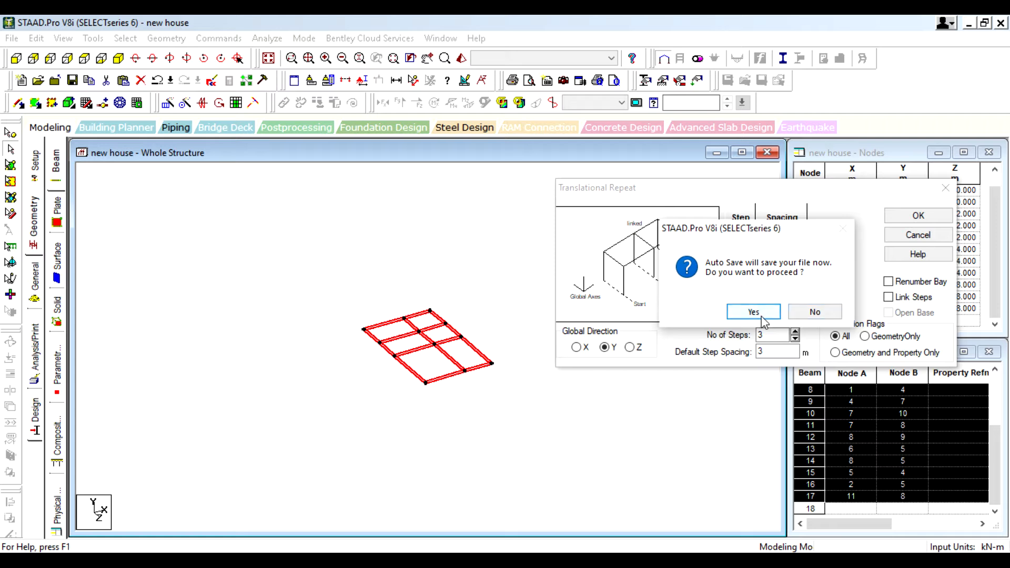
# - Accept the auto save, enable Link Steps and generate the repeated floors with their connecting columns
pyautogui.click(762, 311)
pyautogui.click(428, 309)
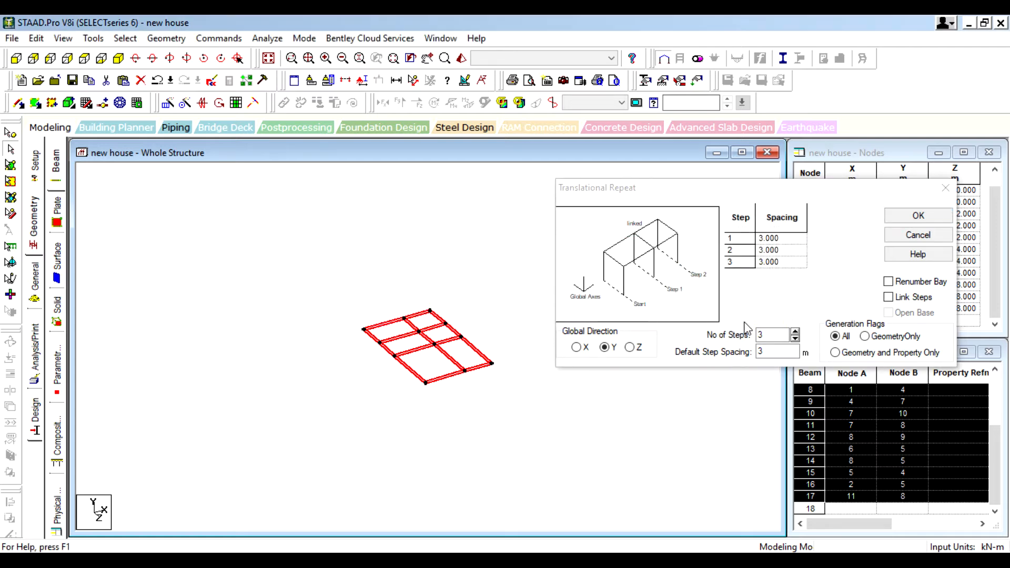
pyautogui.click(888, 298)
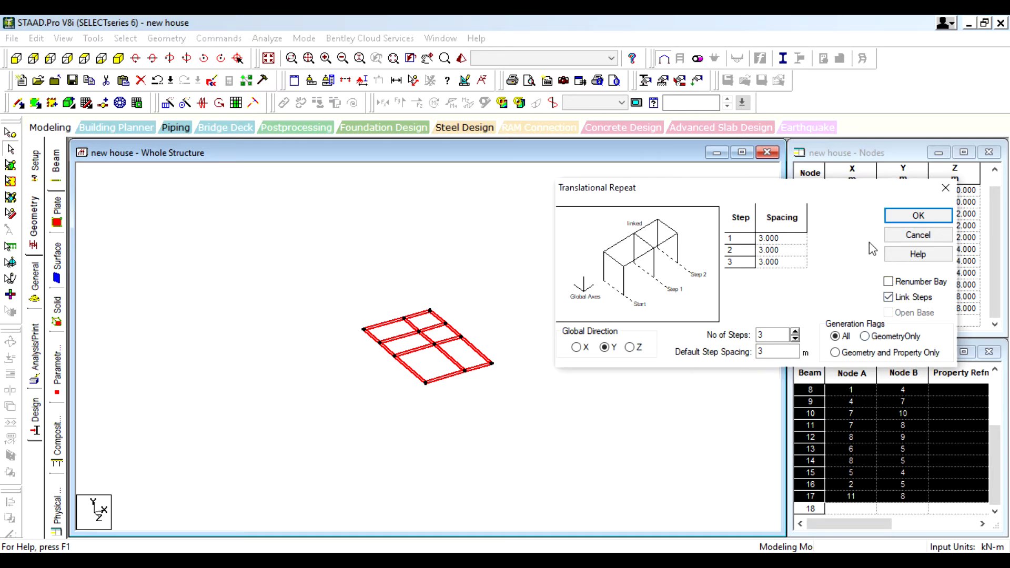
pyautogui.click(905, 217)
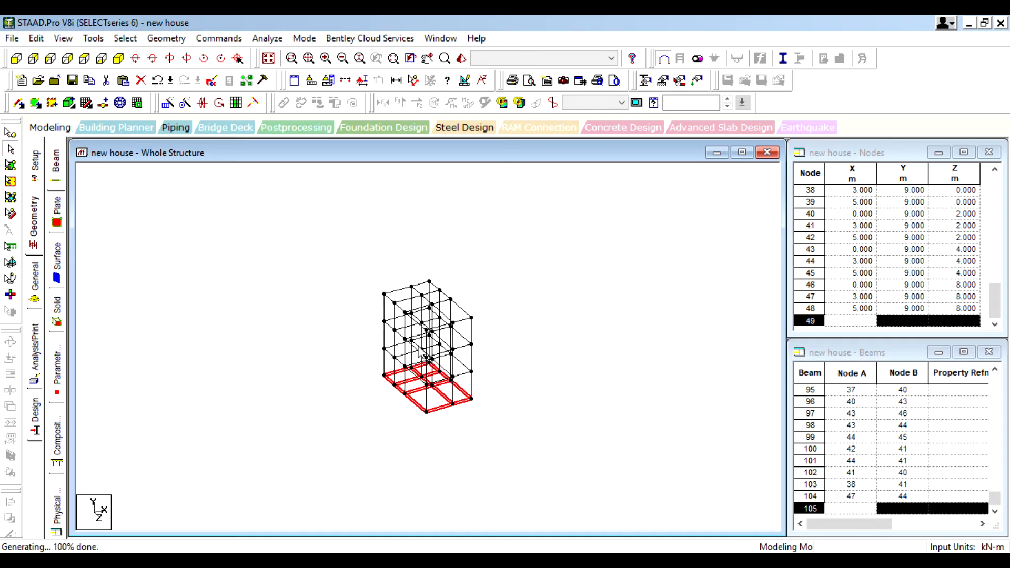
pyautogui.scroll(2, 419, 352)
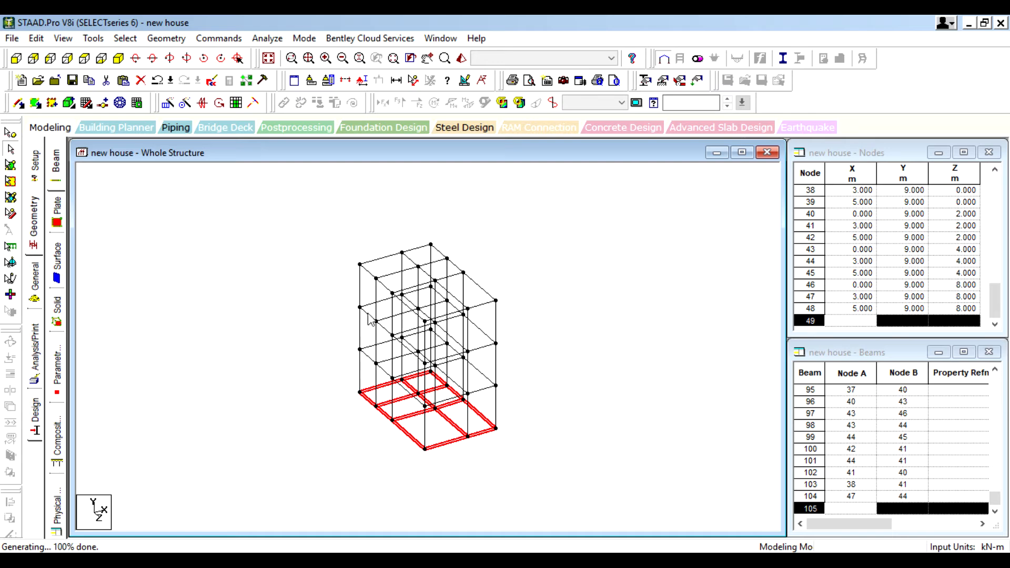
pyautogui.scroll(-1, 484, 198)
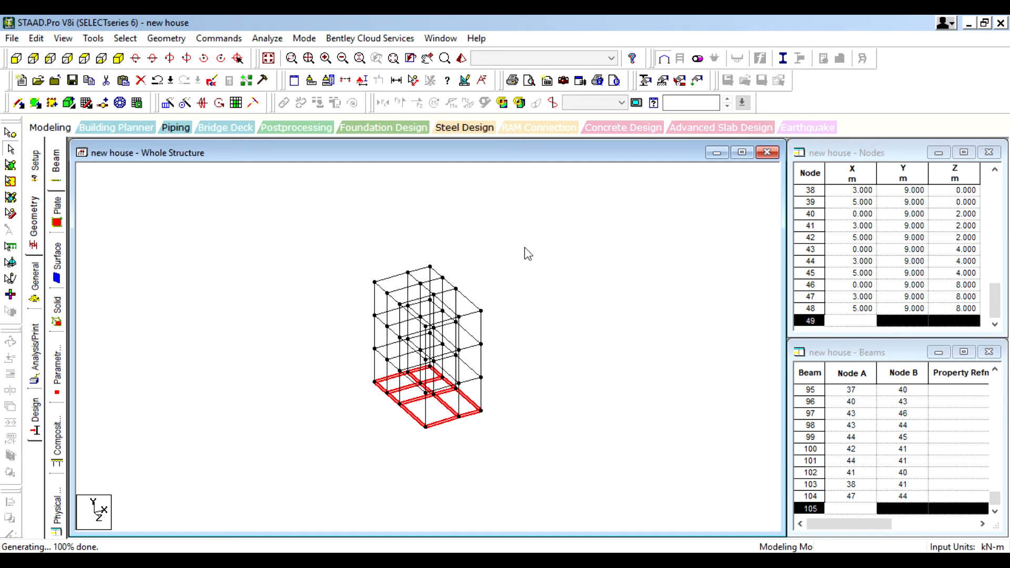
pyautogui.scroll(1, 408, 413)
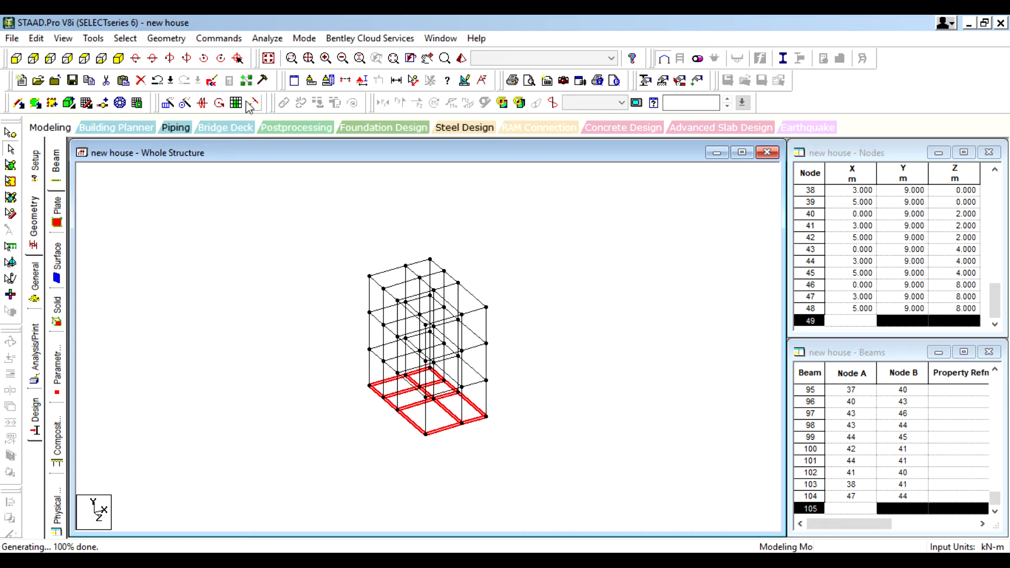
pyautogui.click(168, 104)
pyautogui.moveTo(532, 200); pyautogui.dragTo(843, 184)
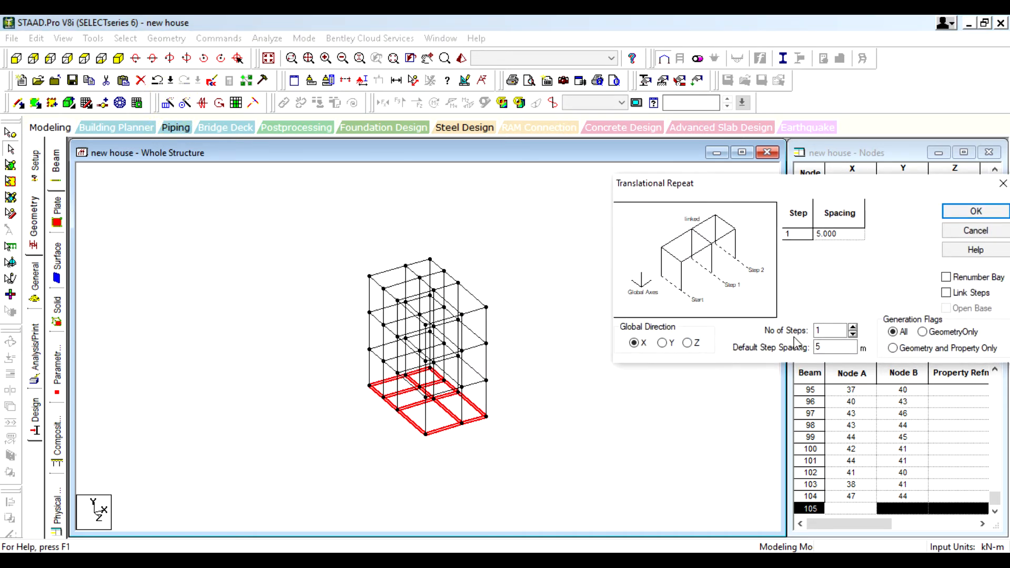
pyautogui.click(662, 344)
pyautogui.click(1003, 185)
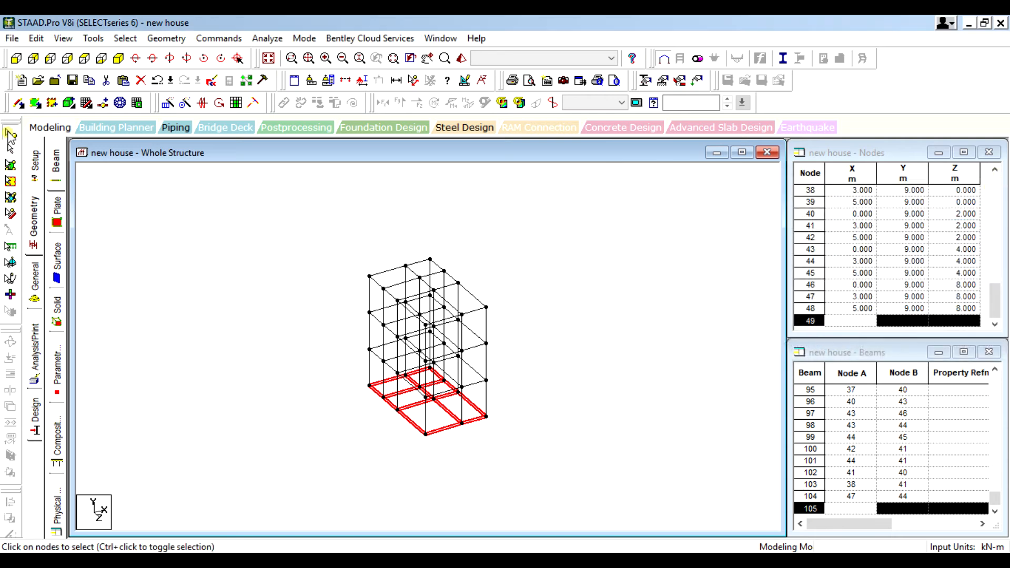
# - Select all base-level nodes and repeat them in one linked step along Y at -1.5 m spacing to create the foundation columns
pyautogui.click(16, 57)
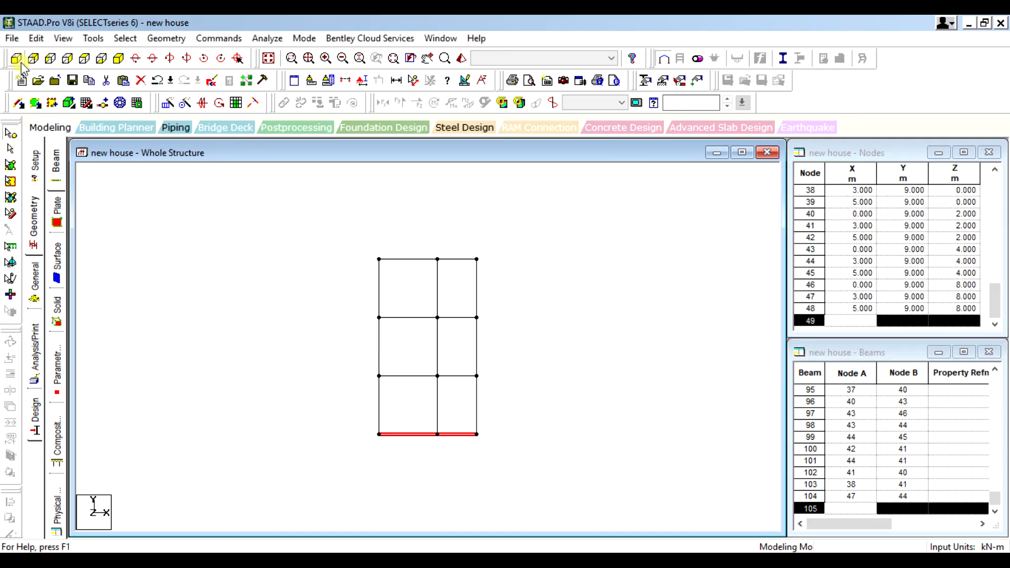
pyautogui.moveTo(316, 408); pyautogui.dragTo(547, 476)
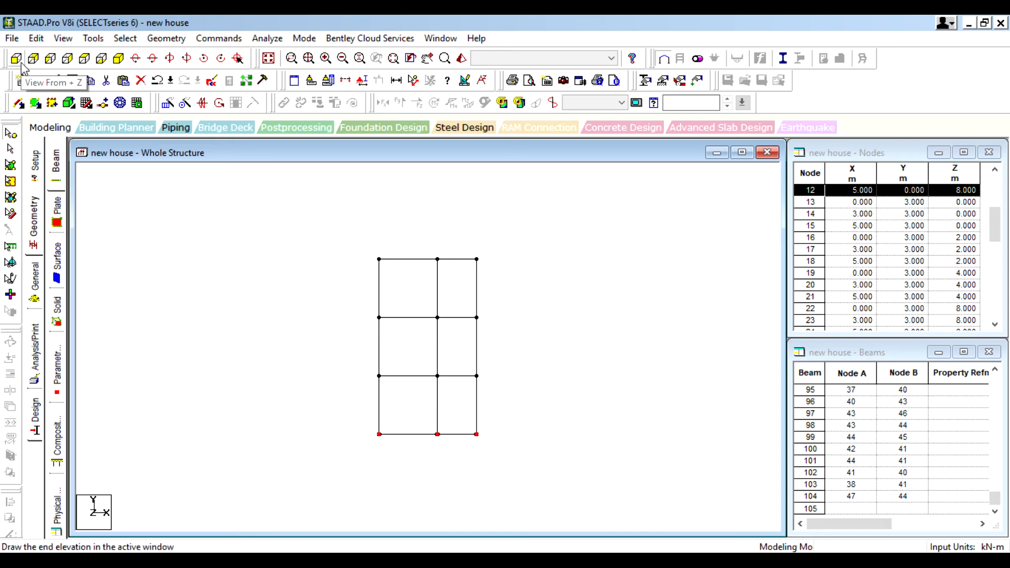
pyautogui.click(117, 59)
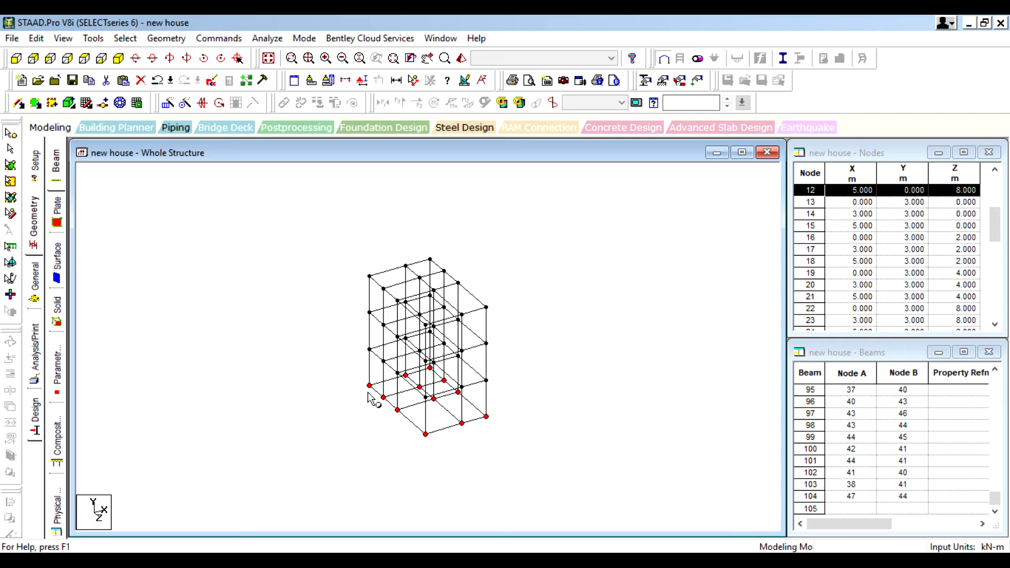
pyautogui.click(169, 112)
pyautogui.moveTo(513, 196); pyautogui.dragTo(740, 182)
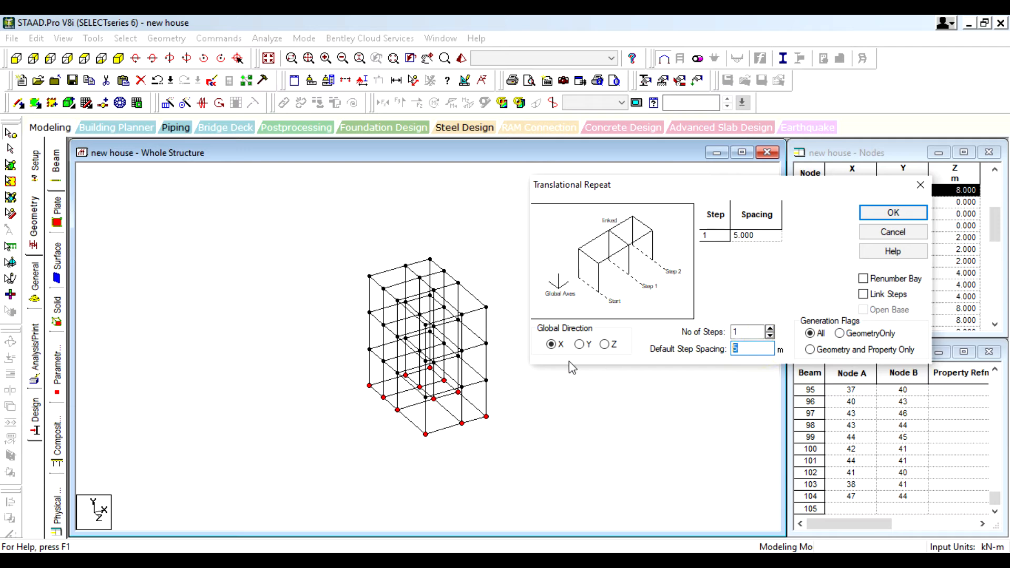
pyautogui.click(580, 345)
pyautogui.doubleClick(732, 349)
pyautogui.click(862, 295)
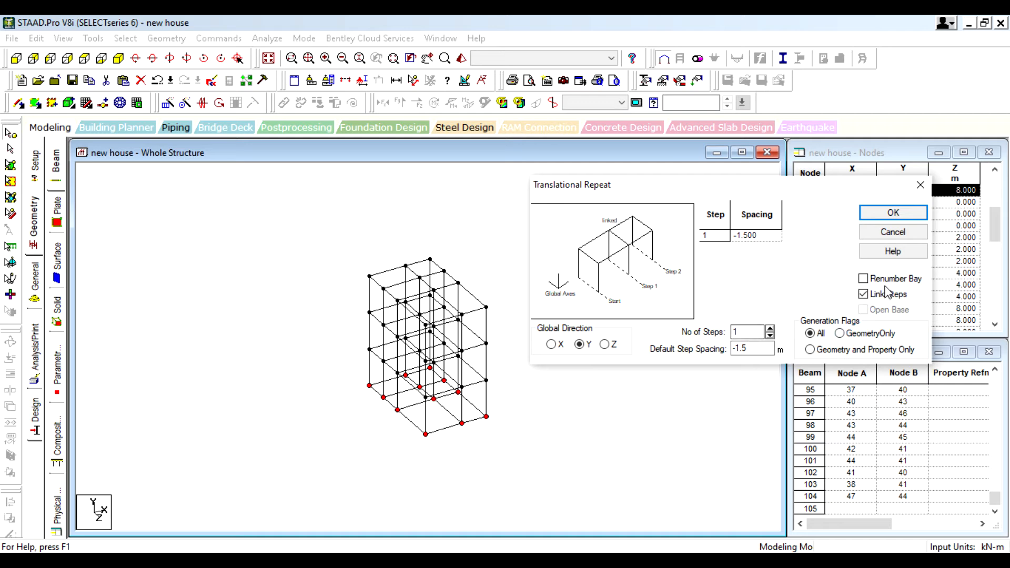
pyautogui.click(888, 214)
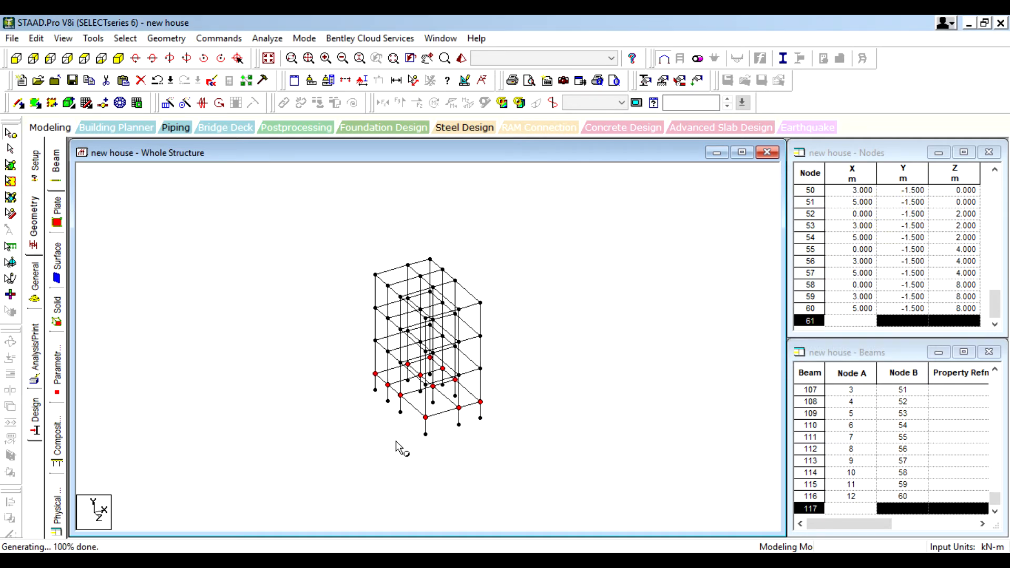
# - Clear the node selection, display the snap node/beam grid and set the default linear grid to the X-Z plane
pyautogui.click(384, 424)
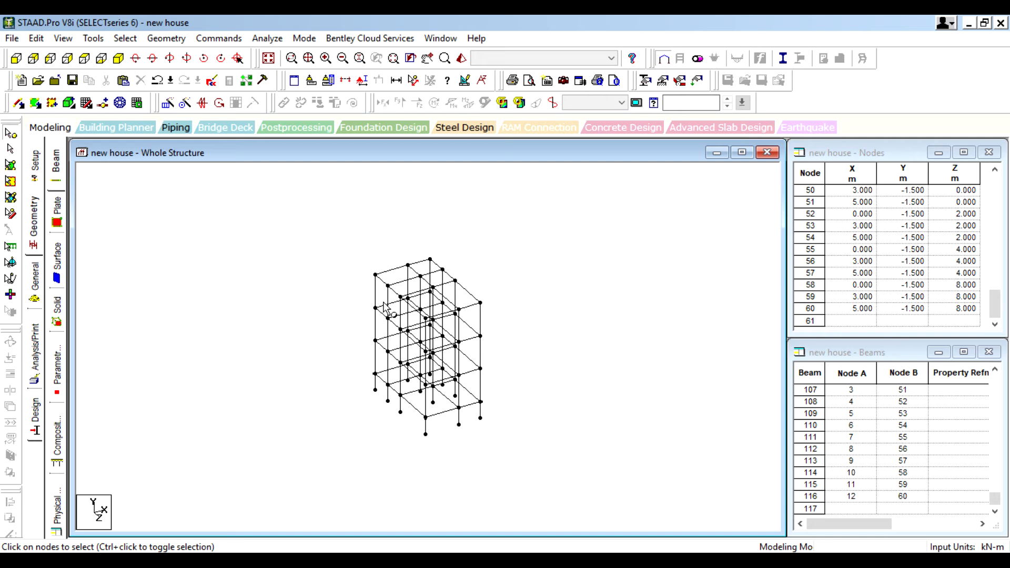
pyautogui.scroll(1, 308, 280)
pyautogui.scroll(-2, 308, 280)
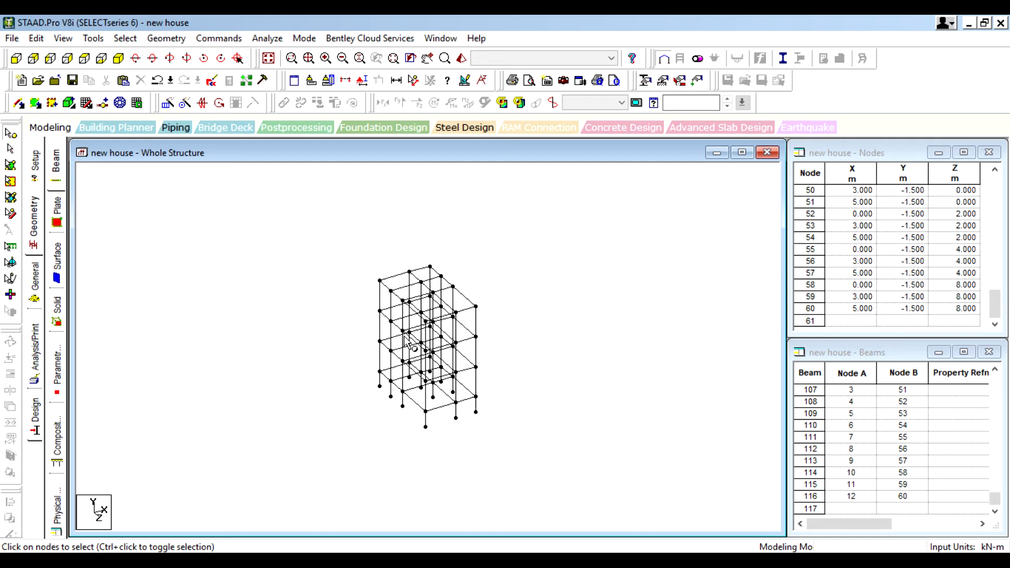
pyautogui.scroll(1, 405, 339)
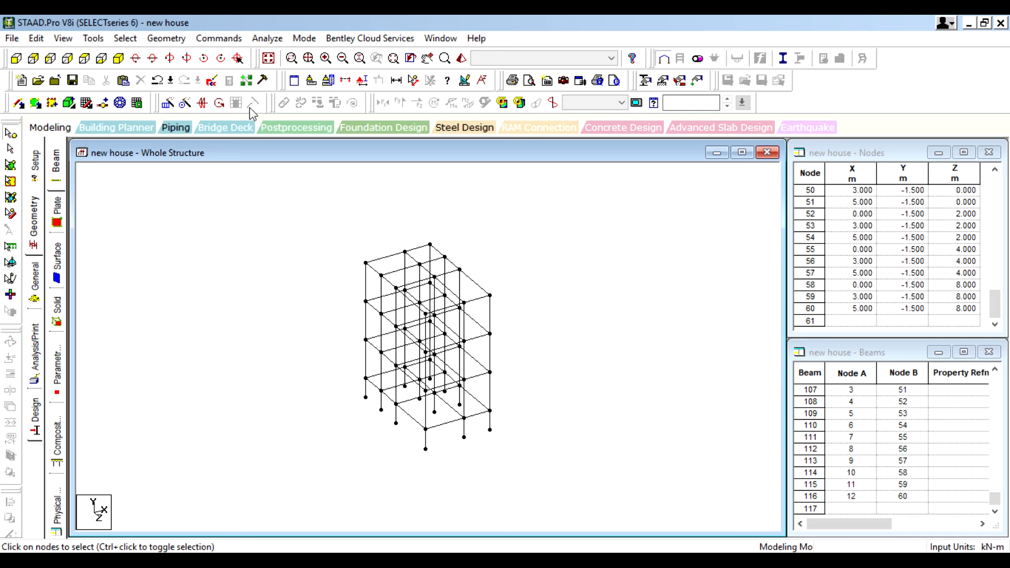
pyautogui.click(86, 103)
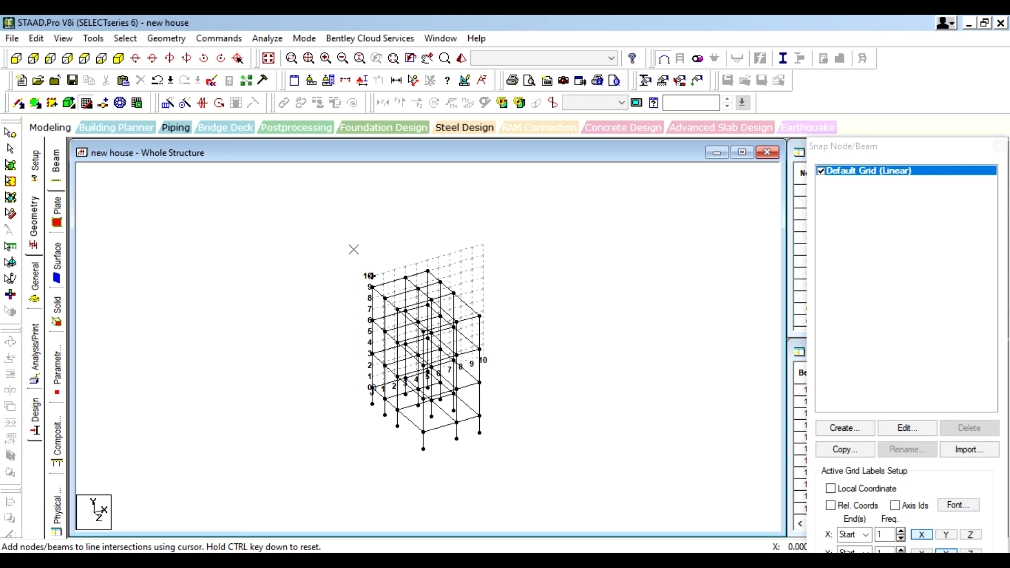
pyautogui.scroll(3, 394, 304)
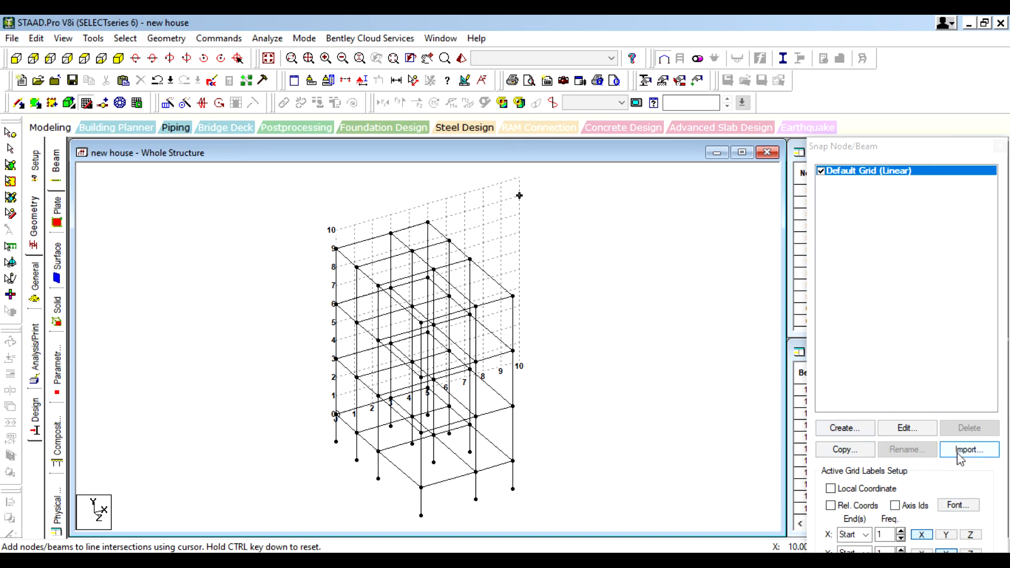
pyautogui.click(907, 427)
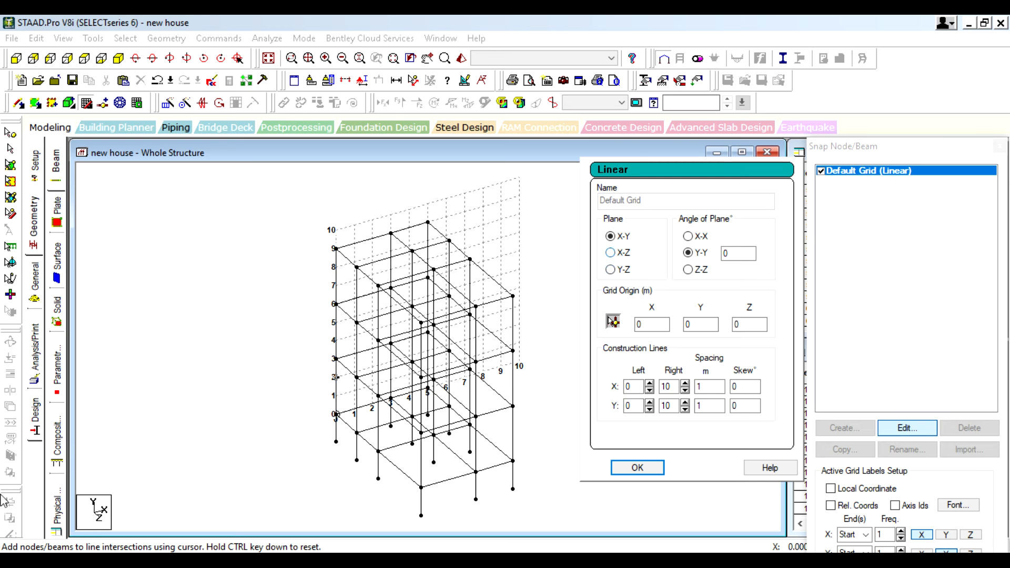
pyautogui.click(610, 253)
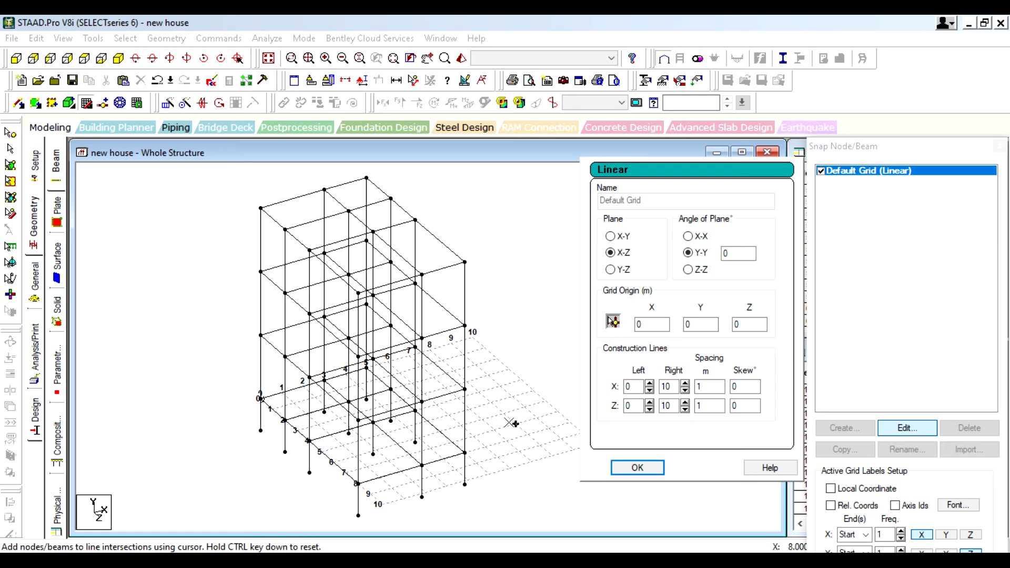
# - Draw a closed rectangle of beams on the grid beside the frame, from X 8 to 10 m and Z 0 to 3 m
pyautogui.click(474, 338)
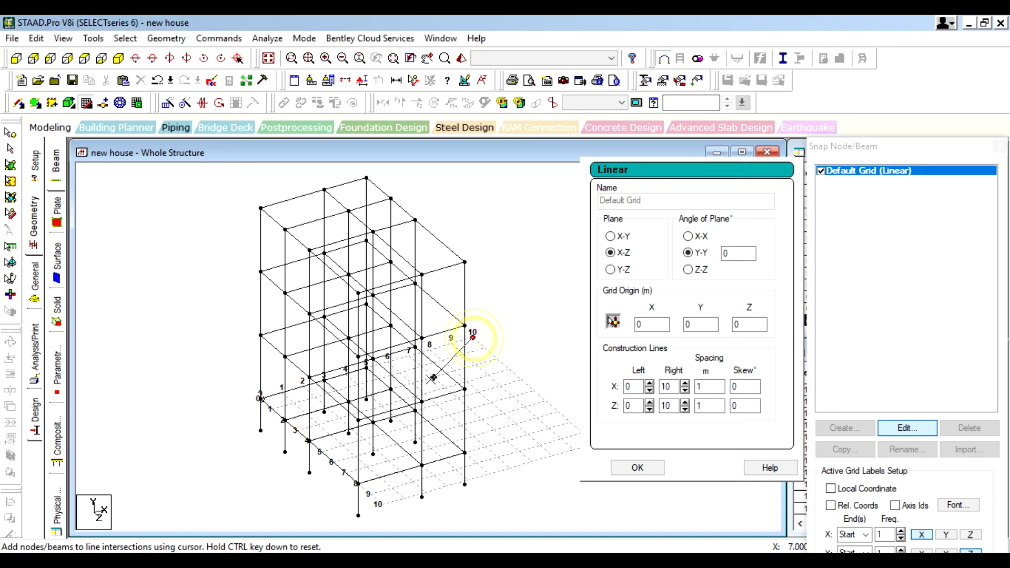
pyautogui.click(430, 350)
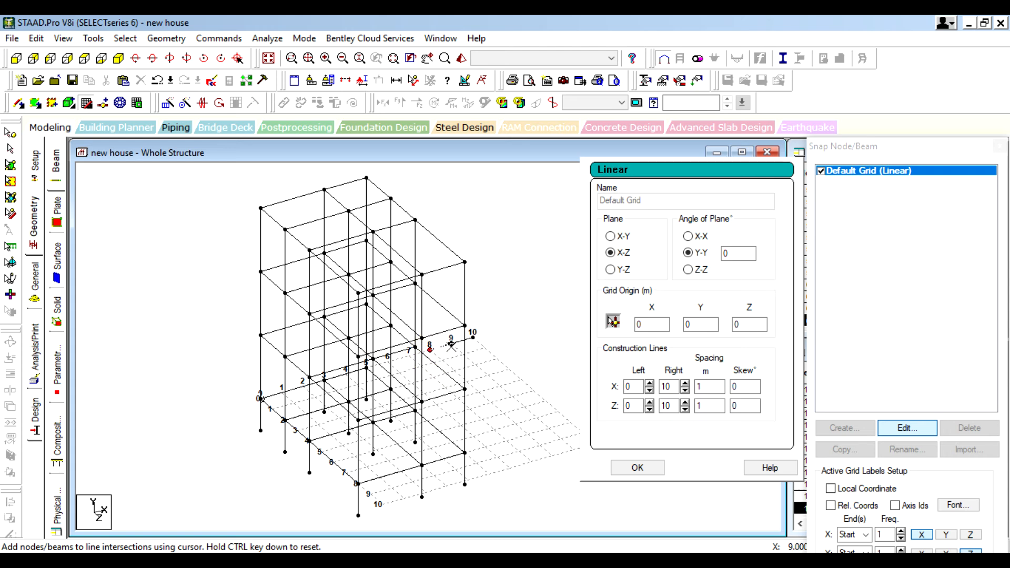
pyautogui.click(430, 350)
pyautogui.click(466, 382)
pyautogui.click(508, 371)
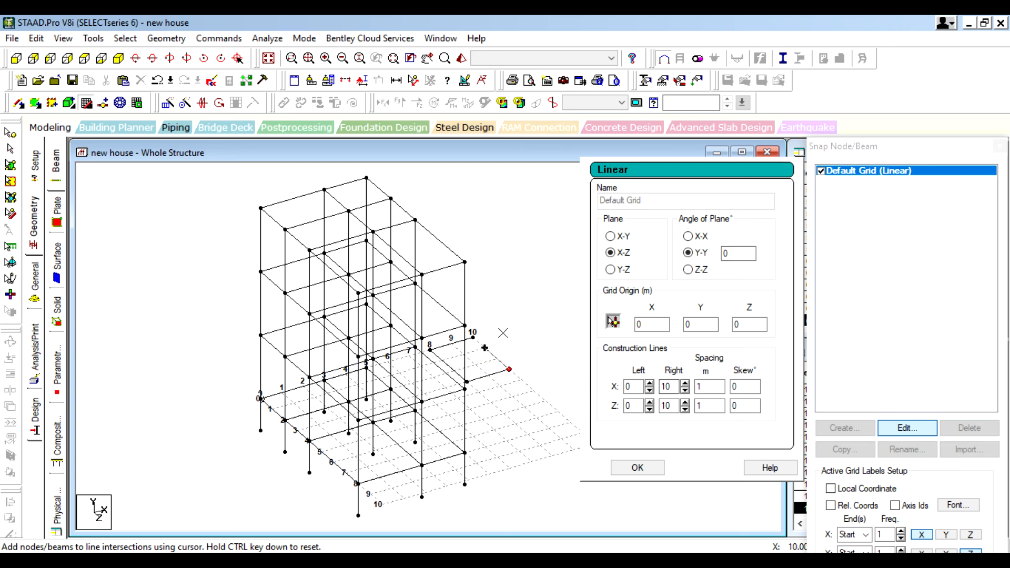
pyautogui.click(473, 338)
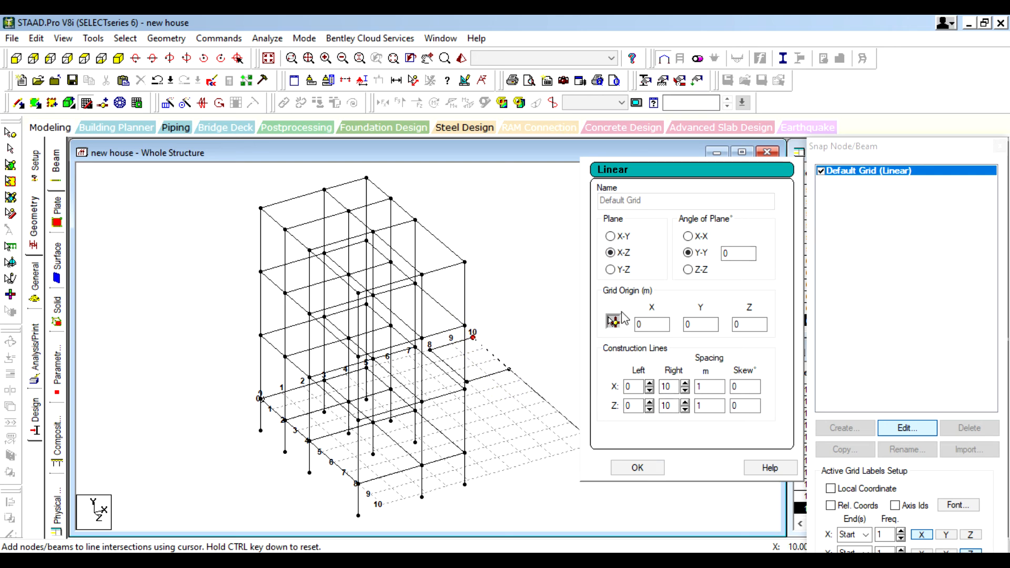
# - Accept the linear grid settings, then end beam drawing and close the snap grid
pyautogui.click(642, 467)
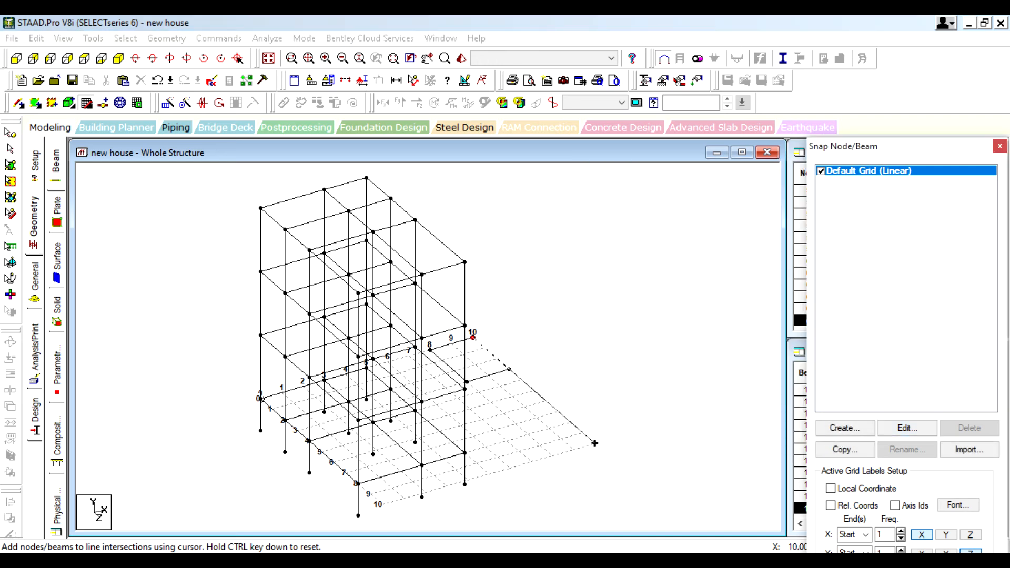
pyautogui.click(901, 435)
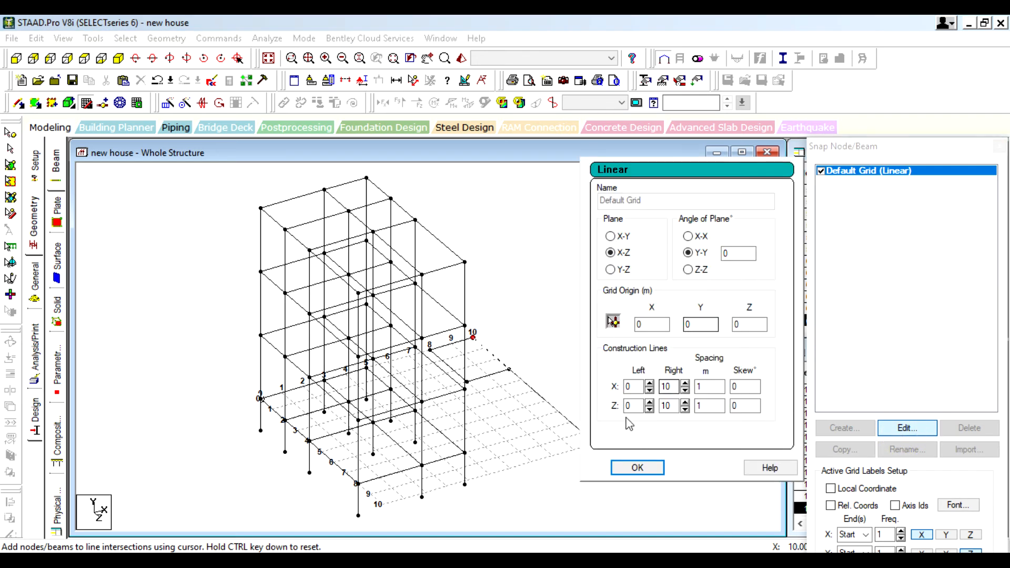
pyautogui.click(644, 467)
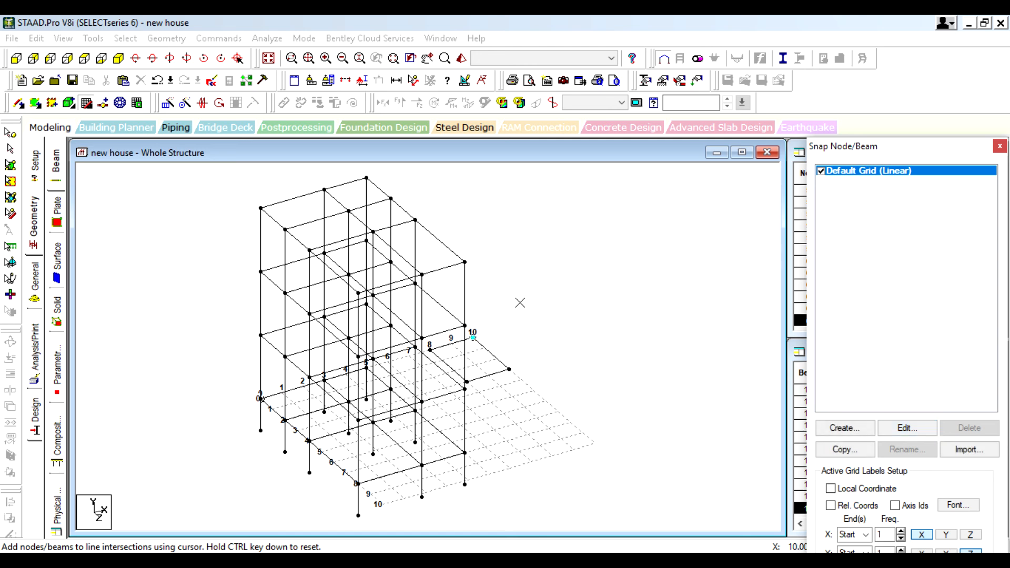
pyautogui.click(474, 337)
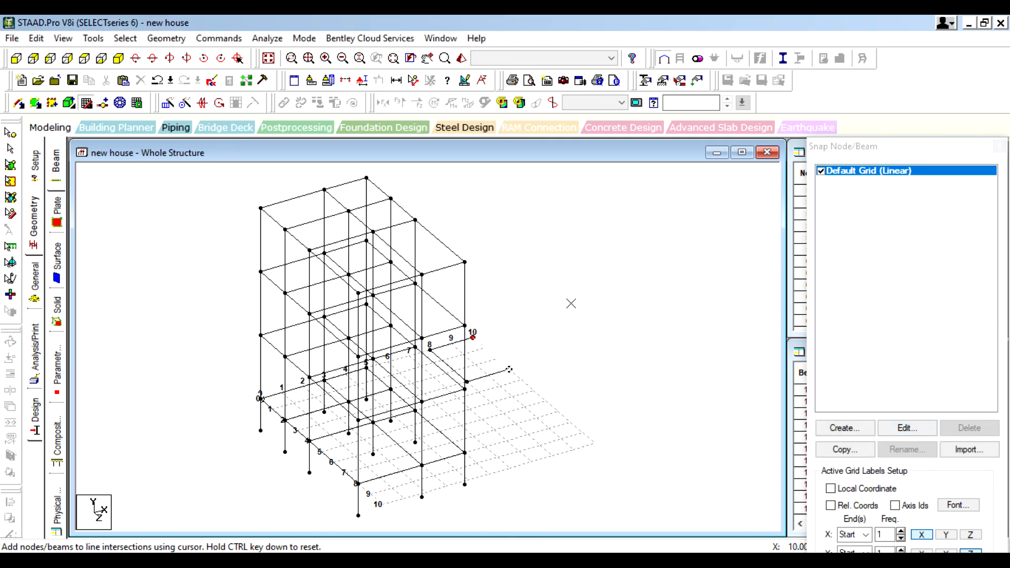
pyautogui.press('Escape')
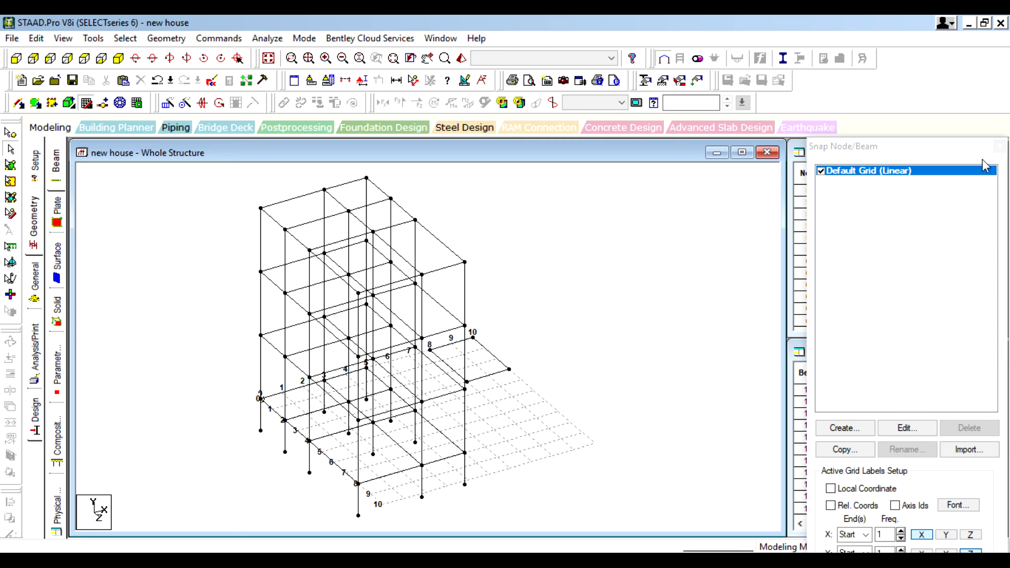
pyautogui.click(999, 146)
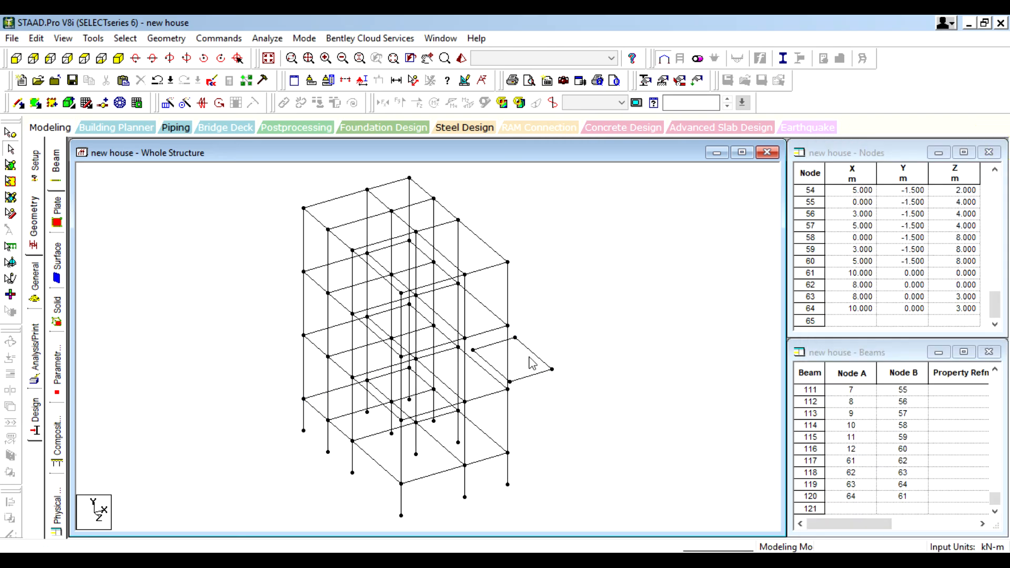
# - In plan view, delete the four beams of the separate rectangle beside the frame together with their orphan nodes
pyautogui.moveTo(6, 58); pyautogui.dragTo(7, 59)
pyautogui.click(16, 58)
pyautogui.click(33, 58)
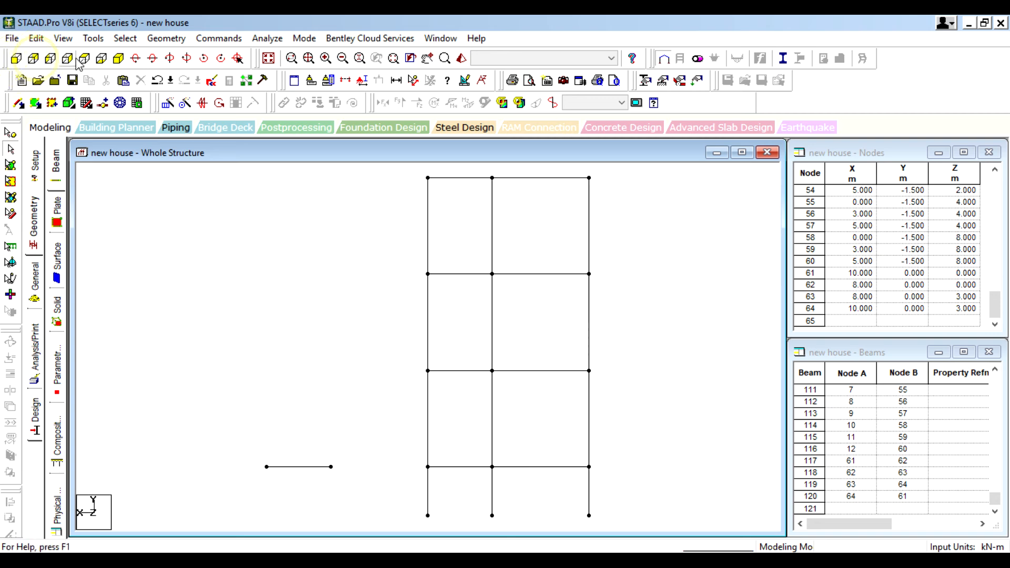
pyautogui.click(101, 59)
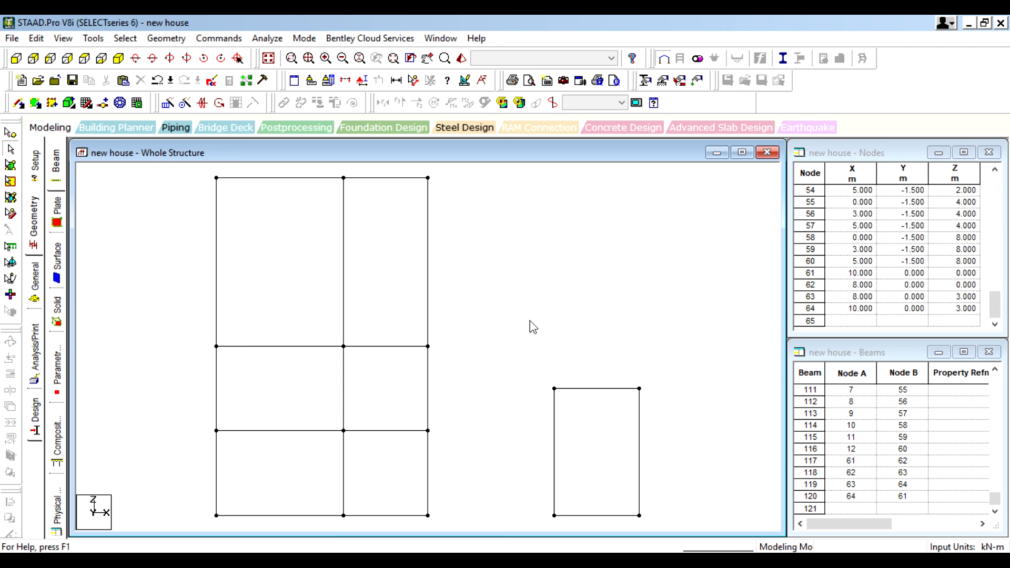
pyautogui.moveTo(514, 347); pyautogui.dragTo(547, 335)
pyautogui.press('Delete')
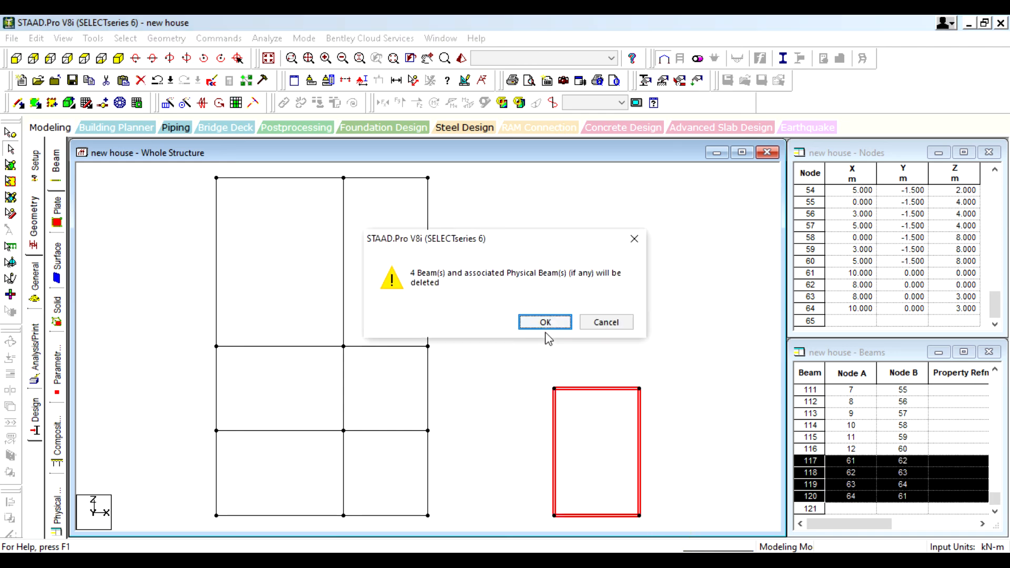
pyautogui.click(546, 320)
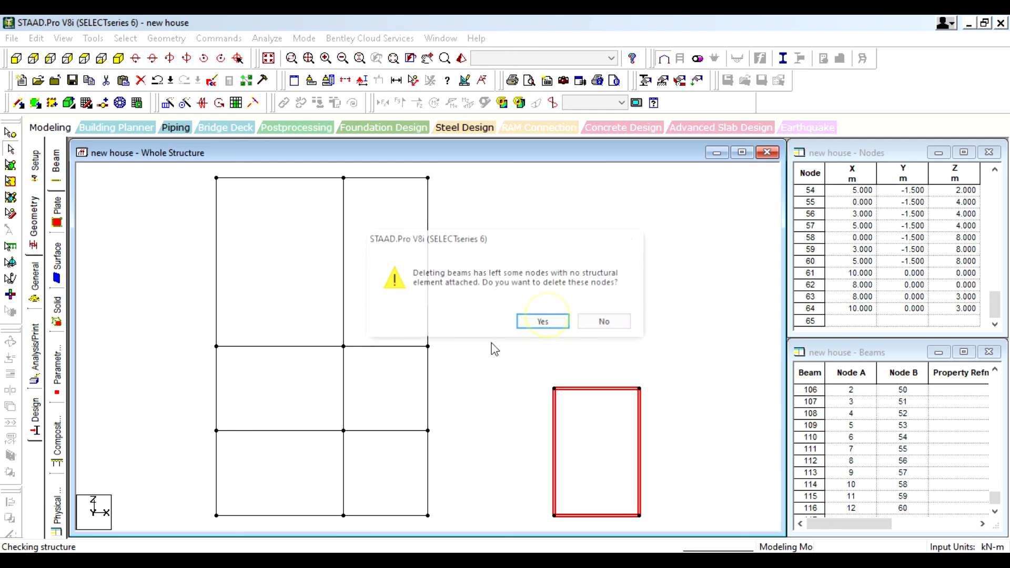
pyautogui.click(543, 322)
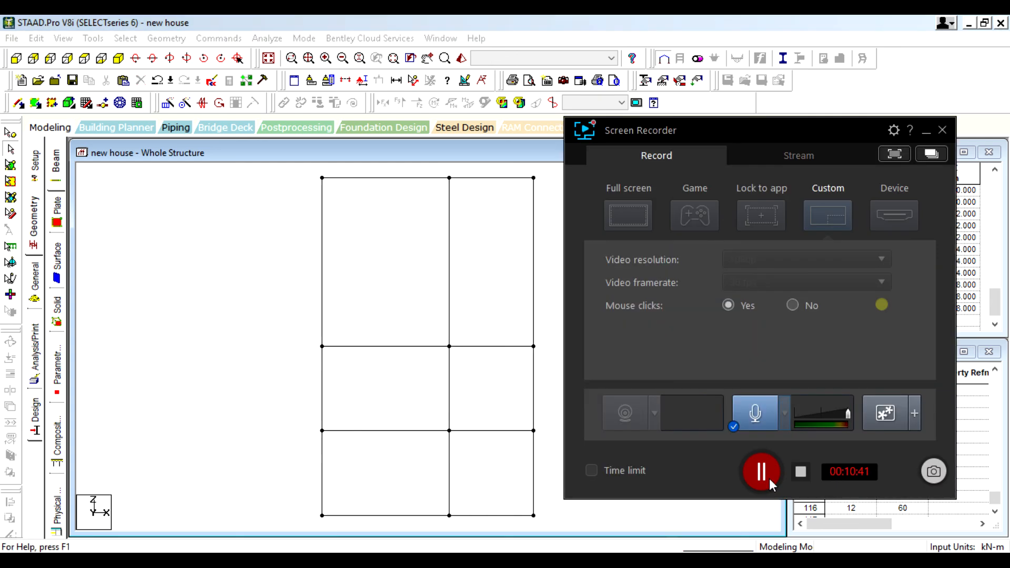
# - Run the Structure Wizard and look at its prototype truss models, including the Pratt Truss
pyautogui.click(766, 475)
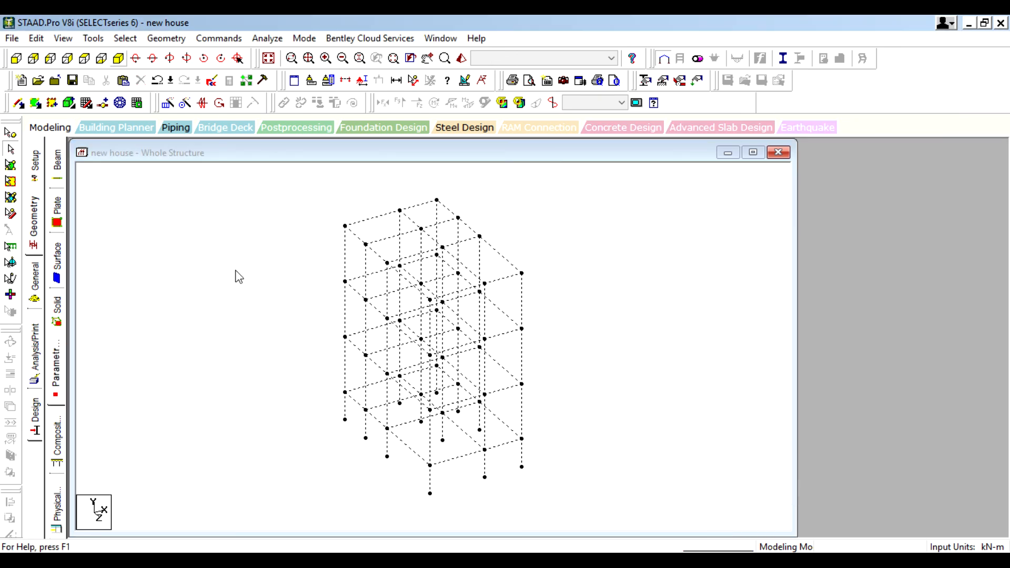
pyautogui.click(125, 40)
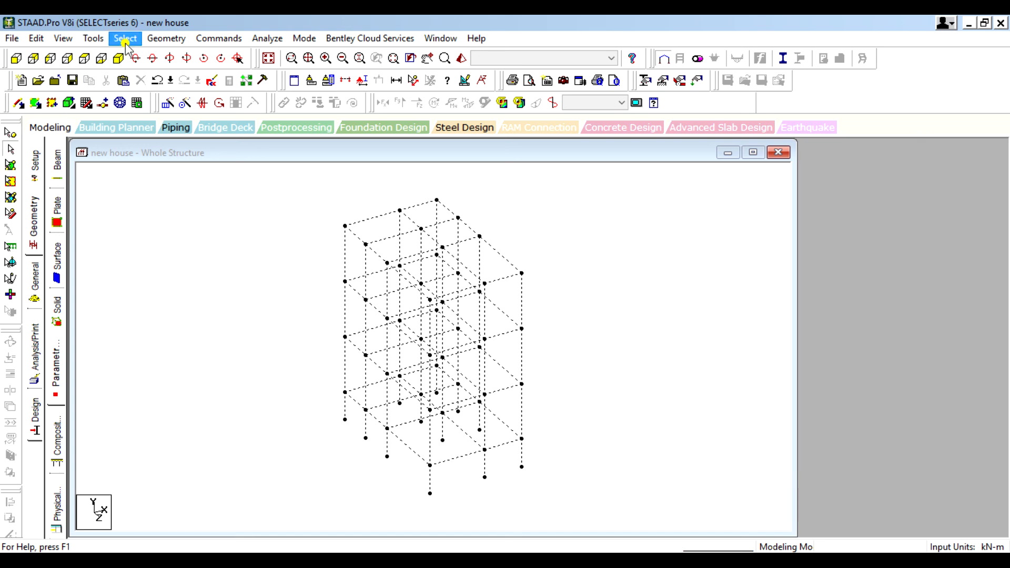
pyautogui.moveTo(91, 40)
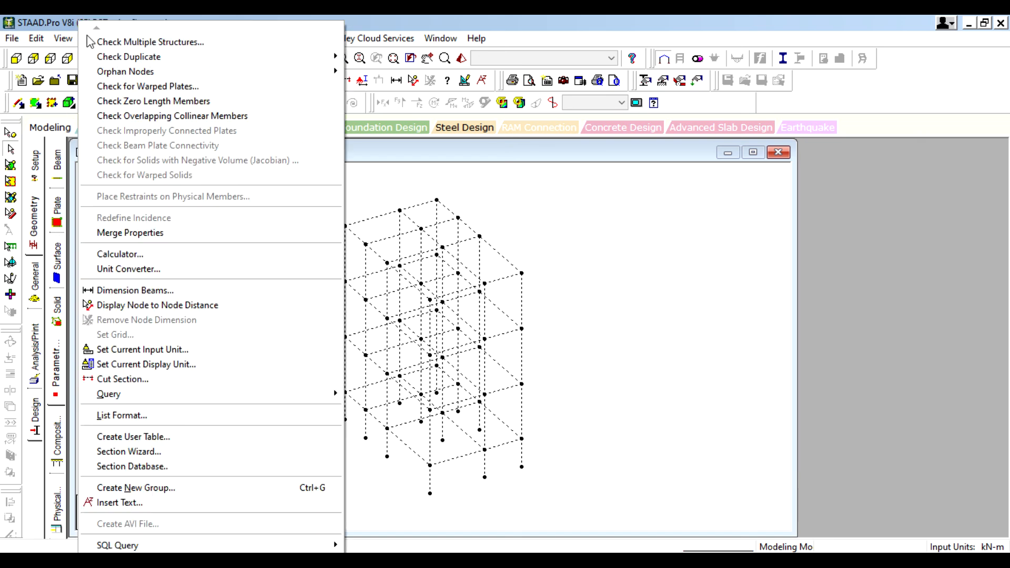
pyautogui.click(218, 22)
pyautogui.click(166, 38)
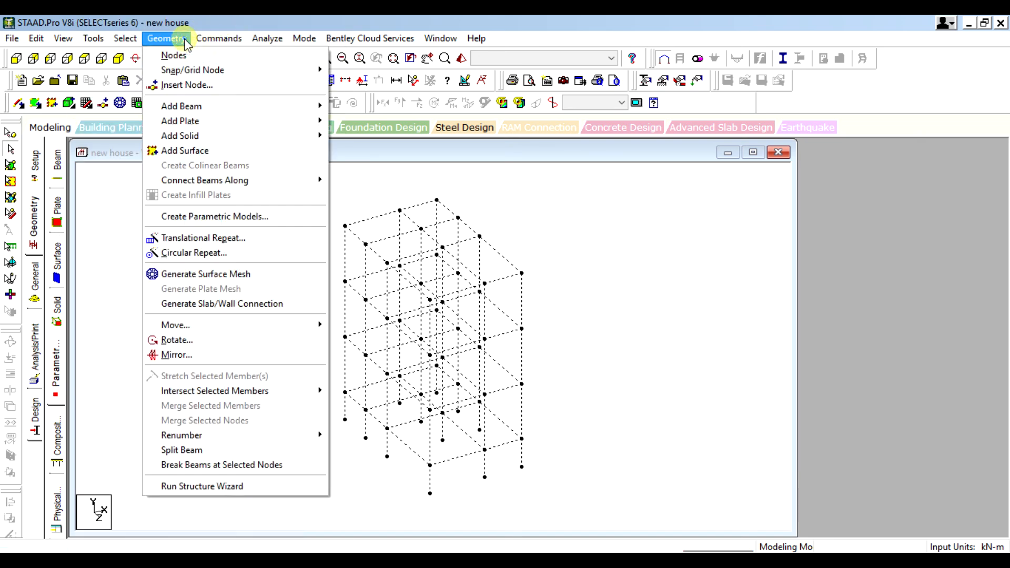
pyautogui.click(254, 486)
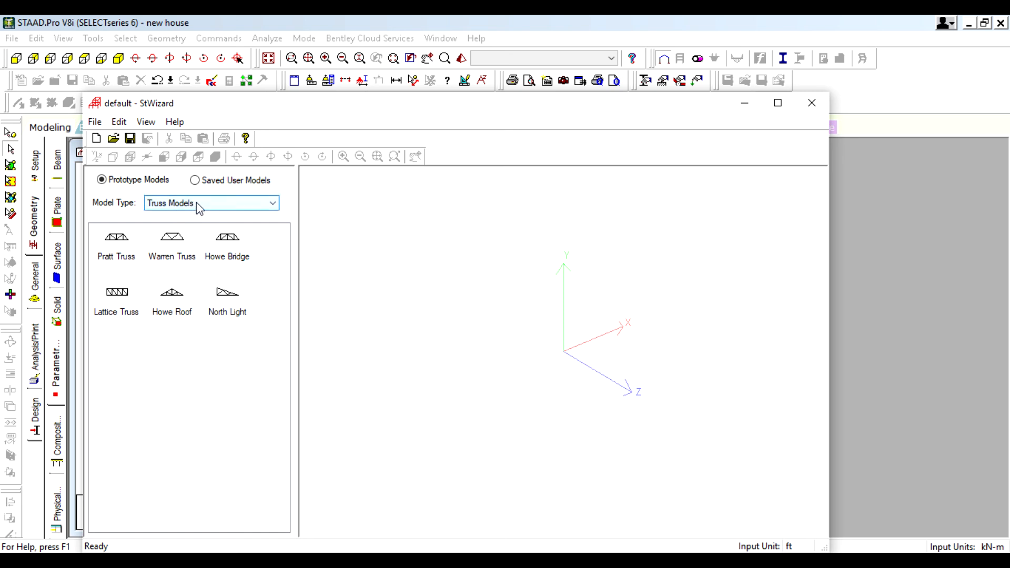
pyautogui.click(112, 250)
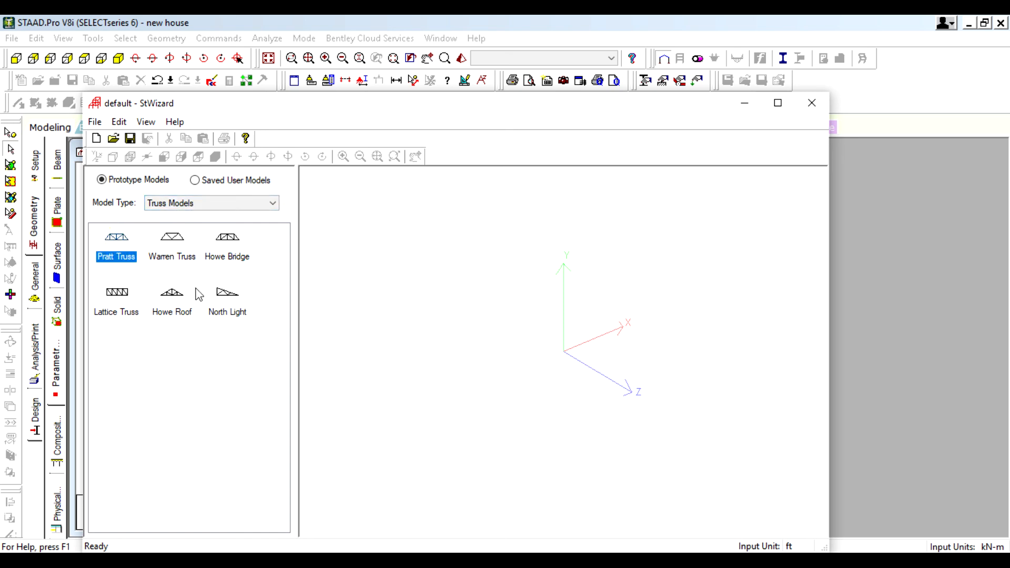
# - Browse the Surface/Plate and Frame prototype models and view the Bay Frame parameters without applying them
pyautogui.click(235, 209)
pyautogui.click(246, 231)
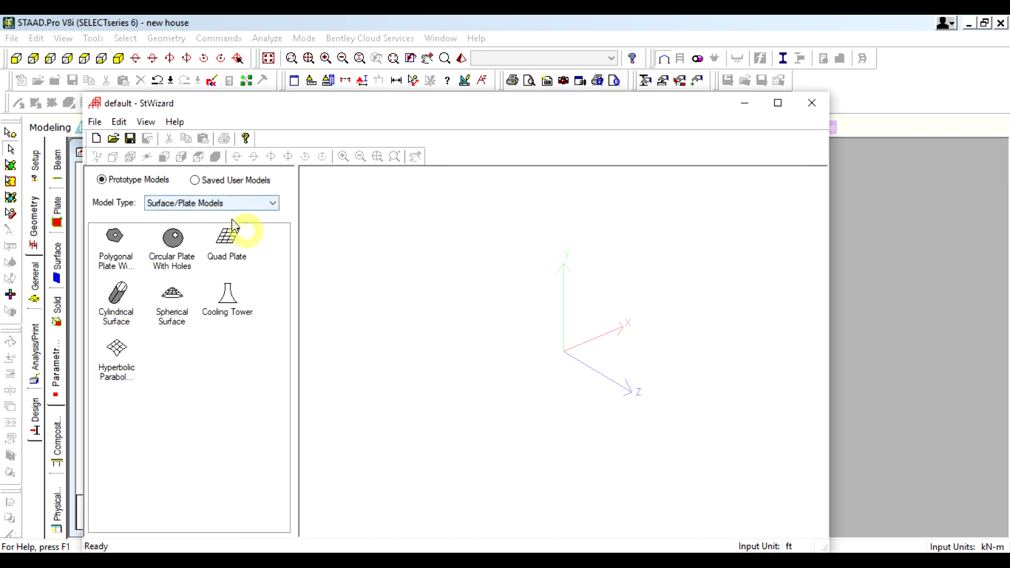
pyautogui.click(272, 203)
pyautogui.click(210, 223)
pyautogui.click(227, 236)
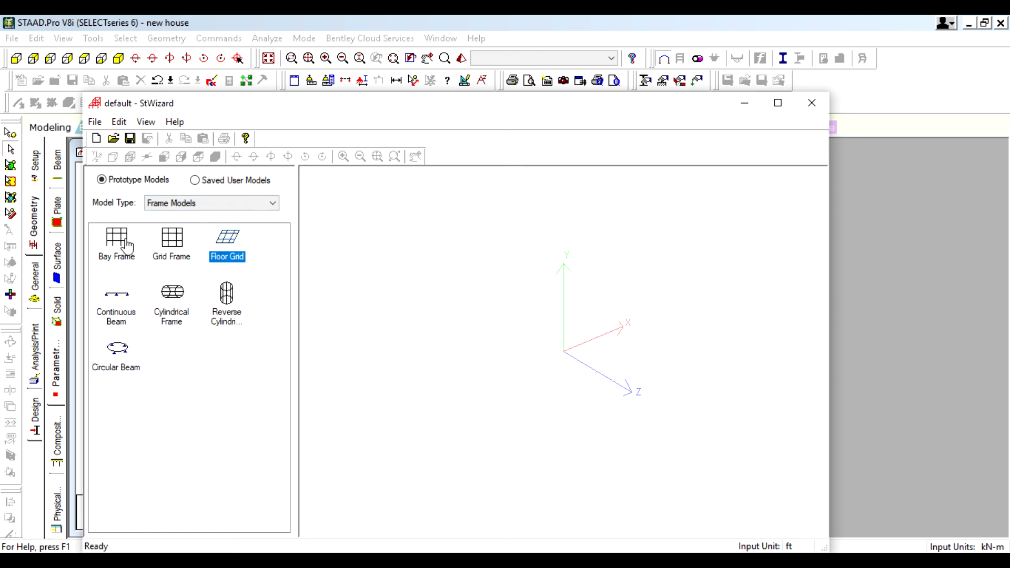
pyautogui.doubleClick(114, 240)
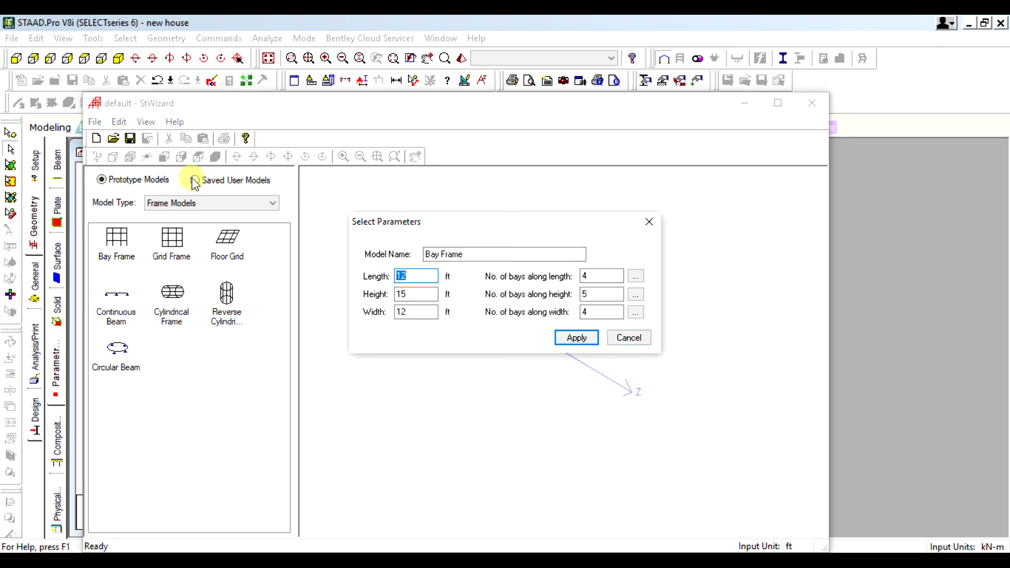
pyautogui.click(642, 339)
# - Check the list of saved user models and return to the prototype Frame Models
pyautogui.click(194, 180)
pyautogui.click(210, 205)
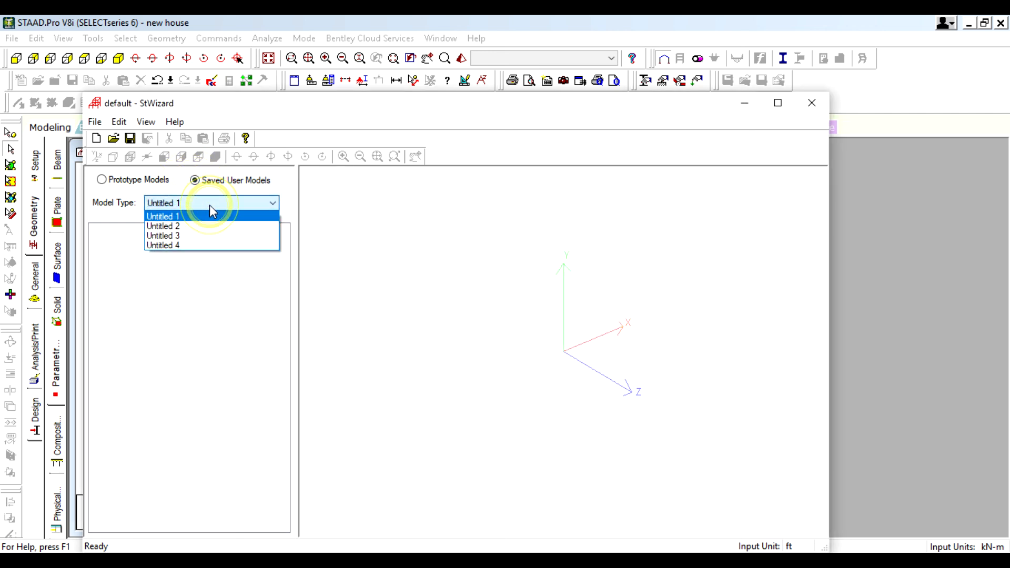
pyautogui.click(207, 204)
pyautogui.click(131, 180)
pyautogui.click(177, 202)
pyautogui.click(177, 204)
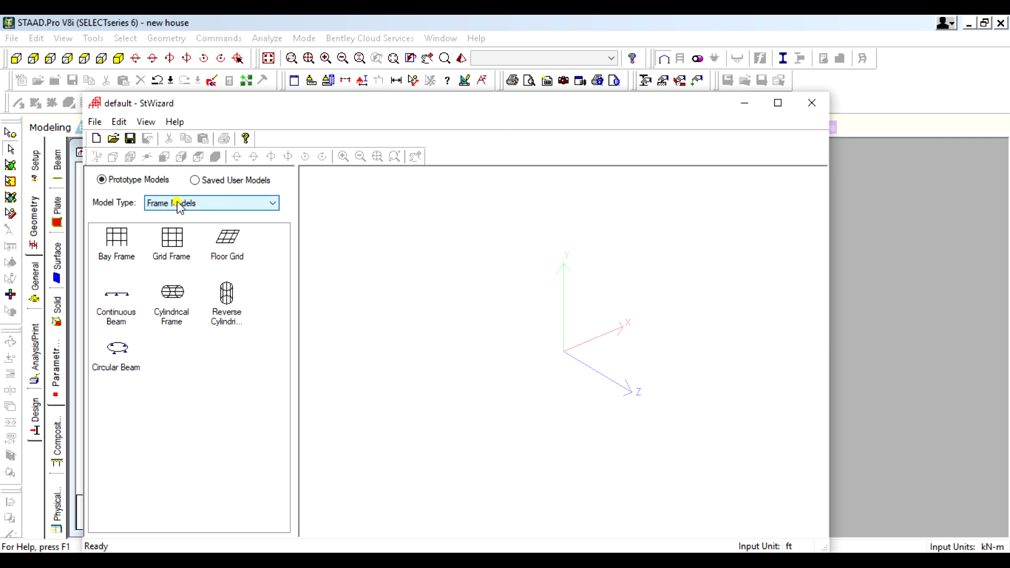
# - Examine the parameters of the Grid Frame and Bay Frame prototypes without applying them
pyautogui.click(172, 243)
pyautogui.doubleClick(173, 246)
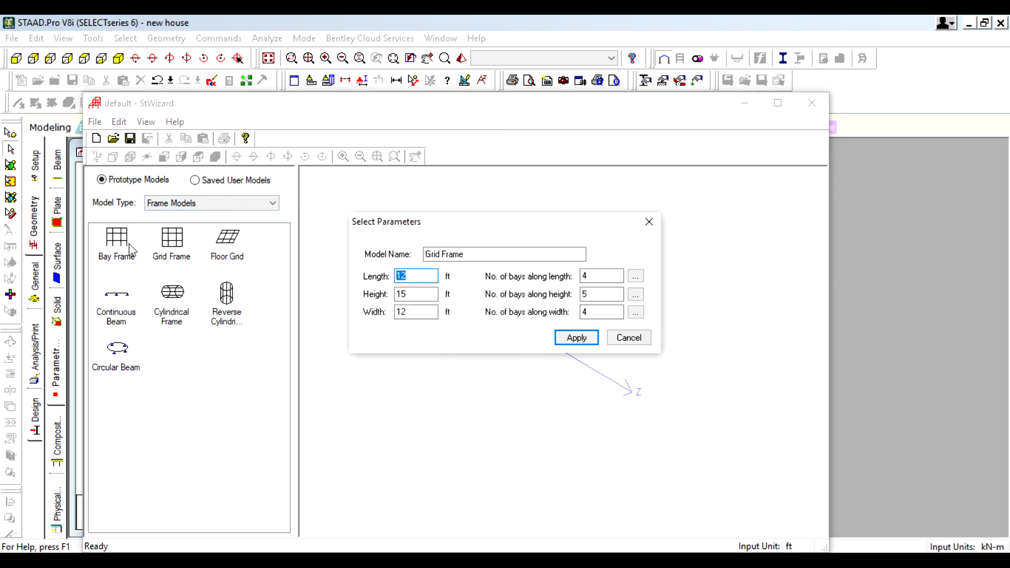
pyautogui.click(648, 221)
pyautogui.click(117, 241)
pyautogui.doubleClick(118, 241)
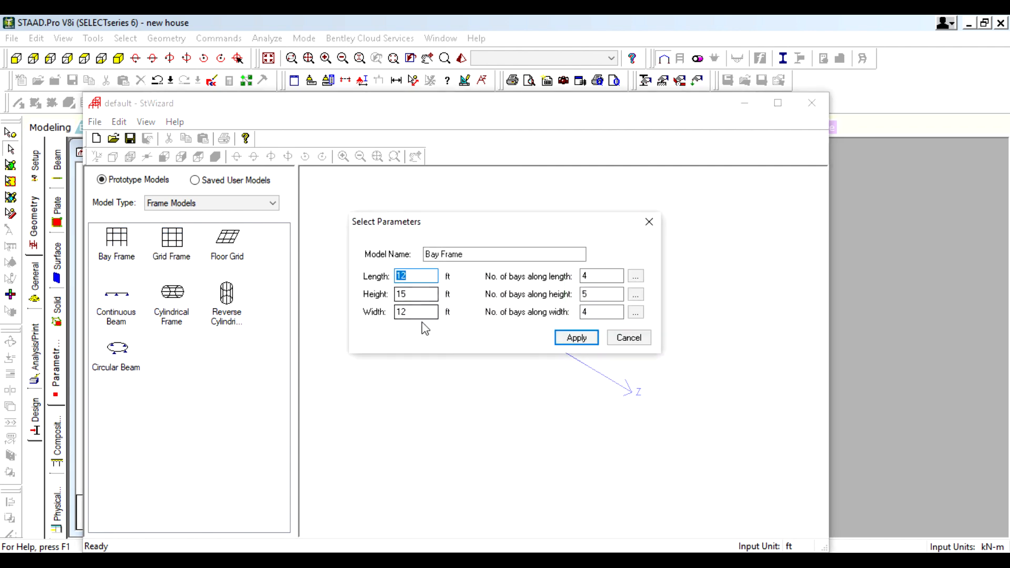
pyautogui.click(655, 222)
# - Close the Structure Wizard without transferring a model and return to the geometry's Parametric Models
pyautogui.click(812, 102)
pyautogui.click(561, 284)
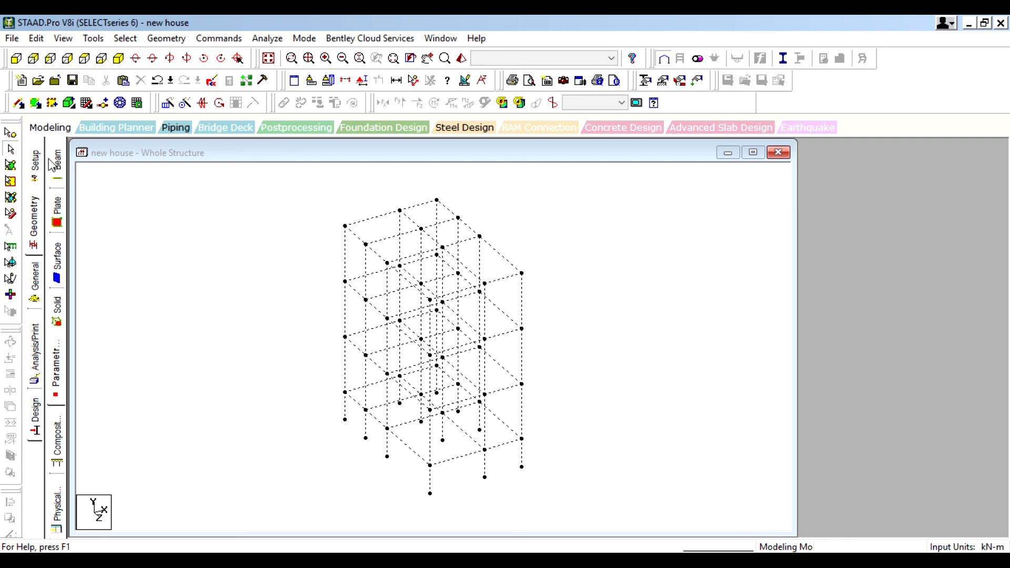
pyautogui.click(35, 216)
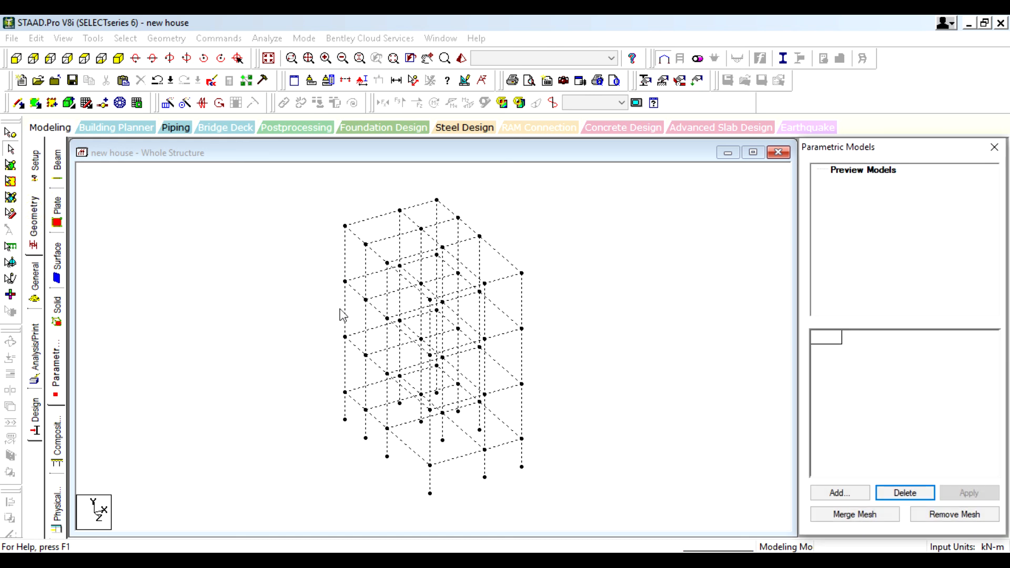